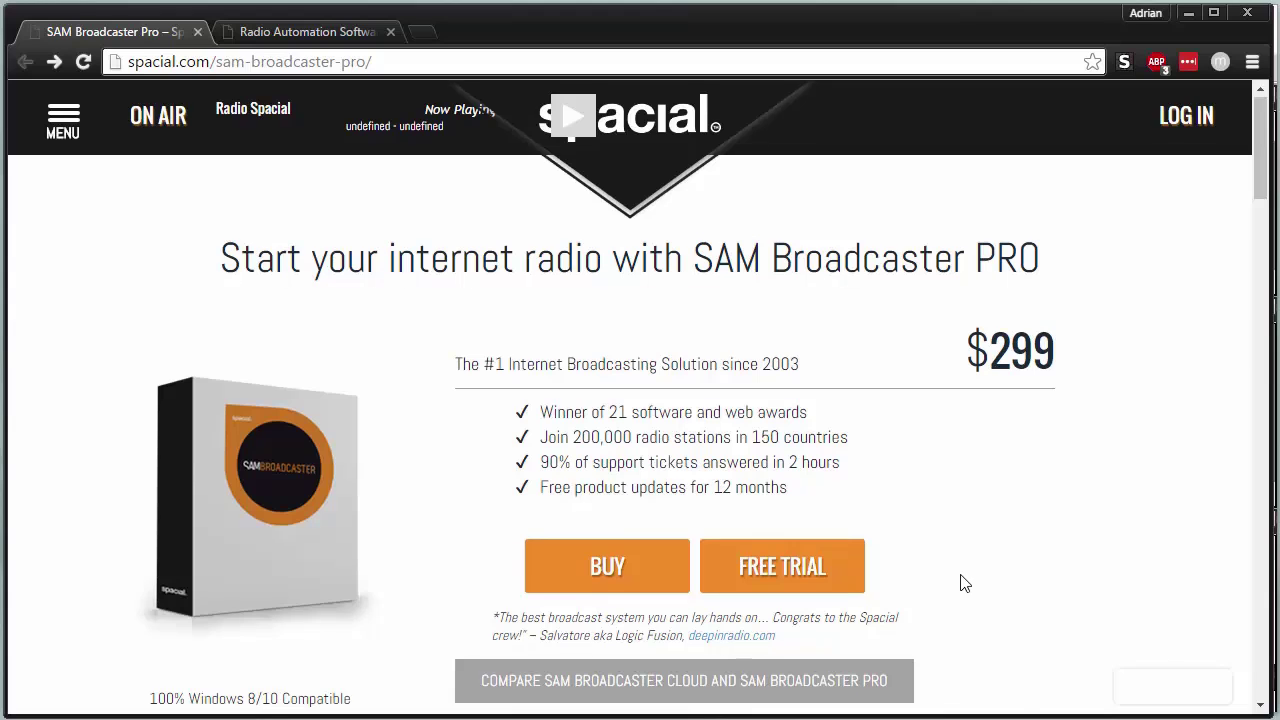
- Scroll the SAM Broadcaster PRO page past the $299 price to the feature screenshots, then minimize Chrome
{"action": "scroll", "coordinate": [960, 584], "scroll_direction": "down", "scroll_amount": 3}
{"action": "scroll", "coordinate": [962, 584], "scroll_direction": "down", "scroll_amount": 3}
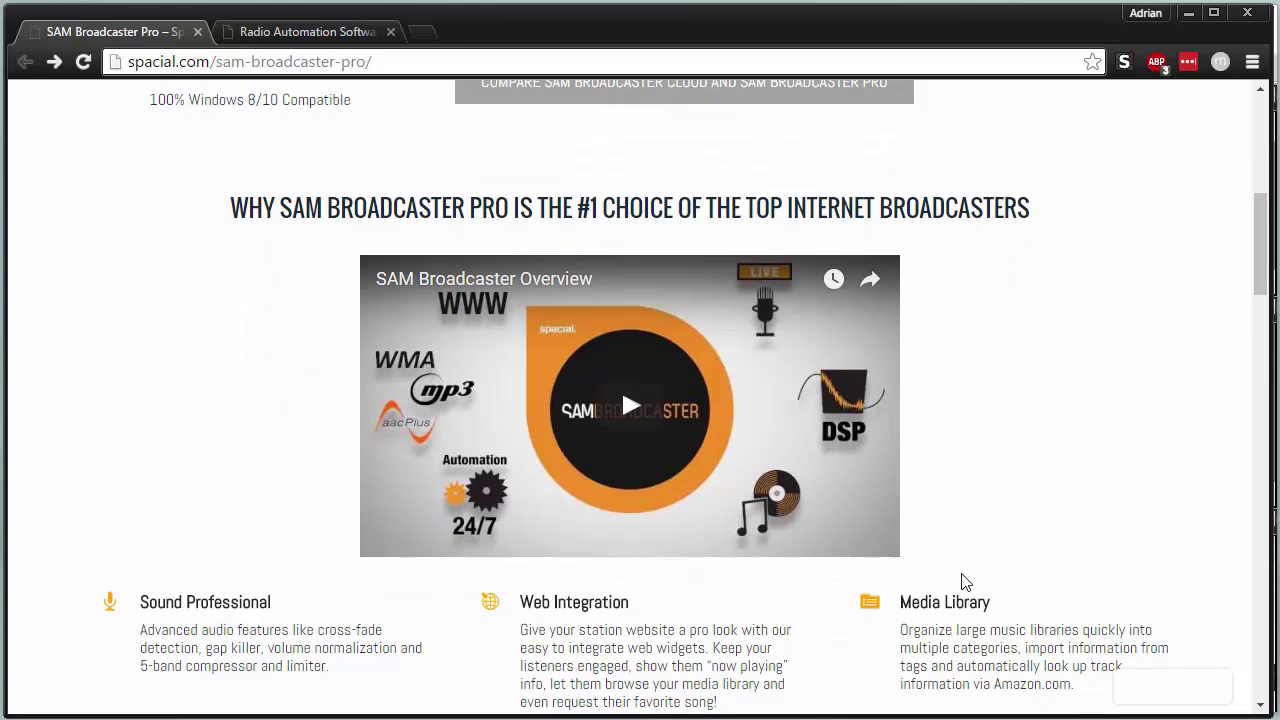
{"action": "scroll", "coordinate": [962, 584], "scroll_direction": "down", "scroll_amount": 3}
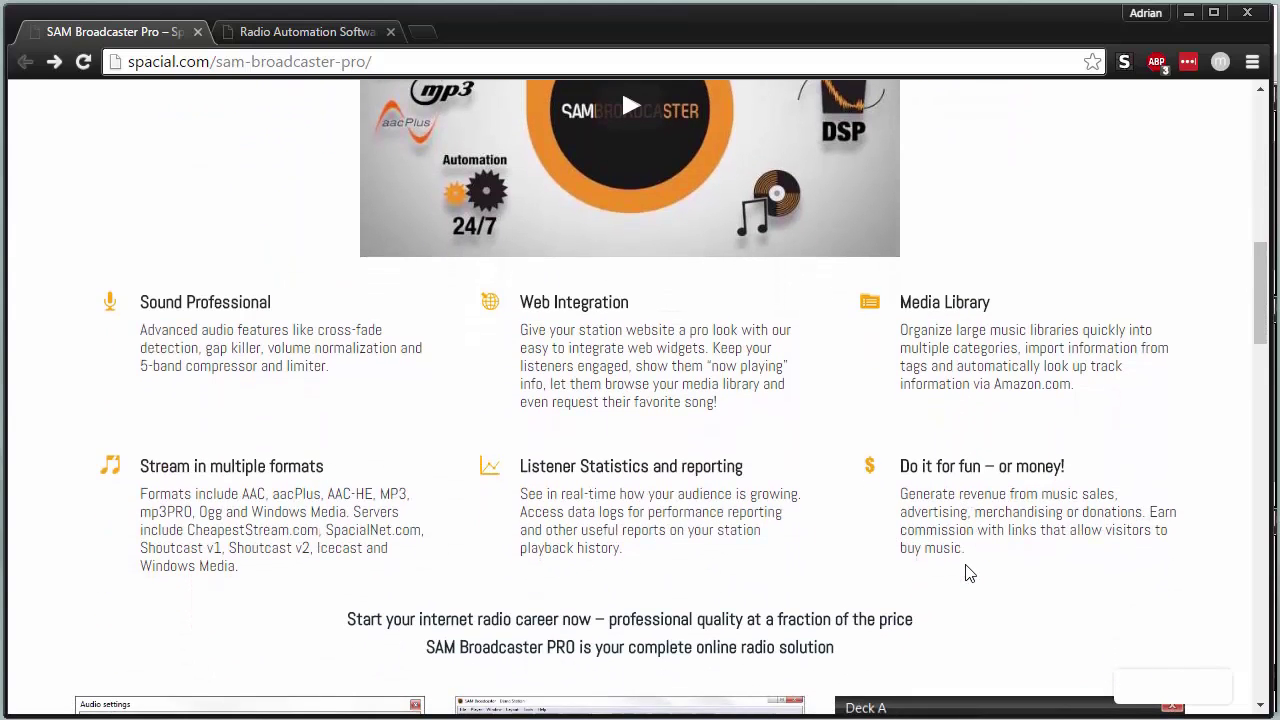
{"action": "scroll", "coordinate": [968, 572], "scroll_direction": "down", "scroll_amount": 6}
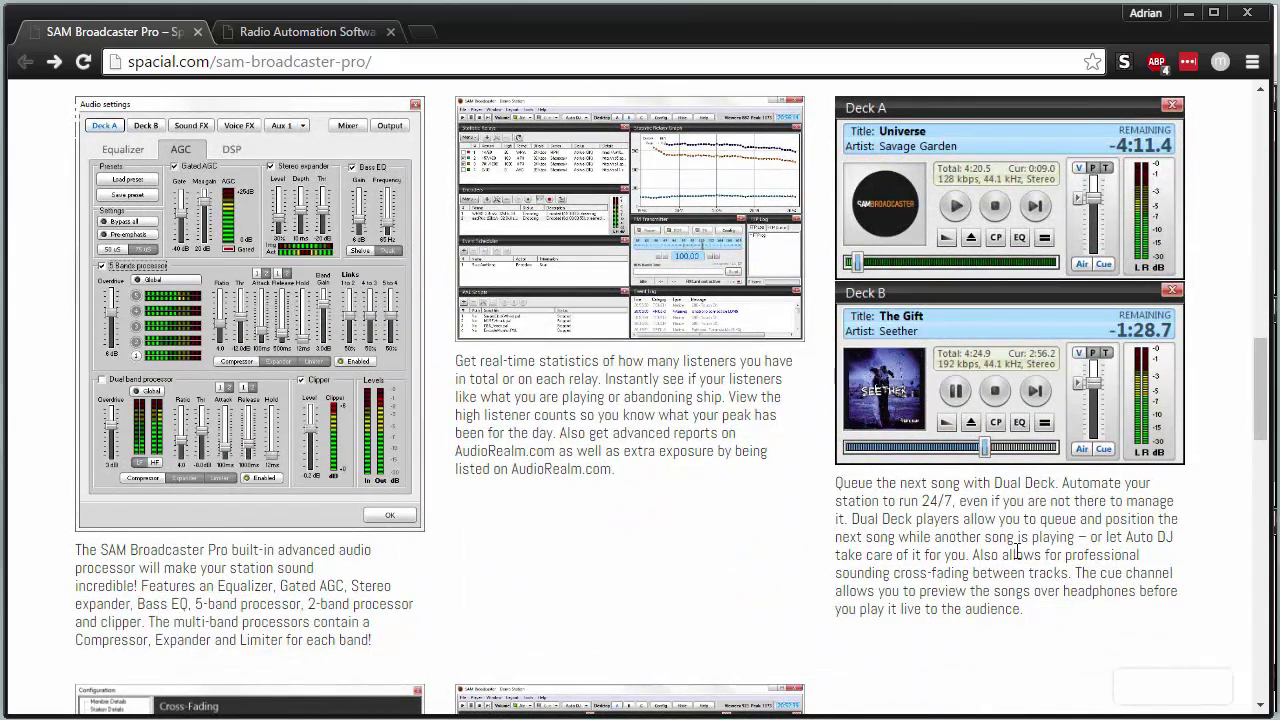
{"action": "left_click", "coordinate": [1189, 17]}
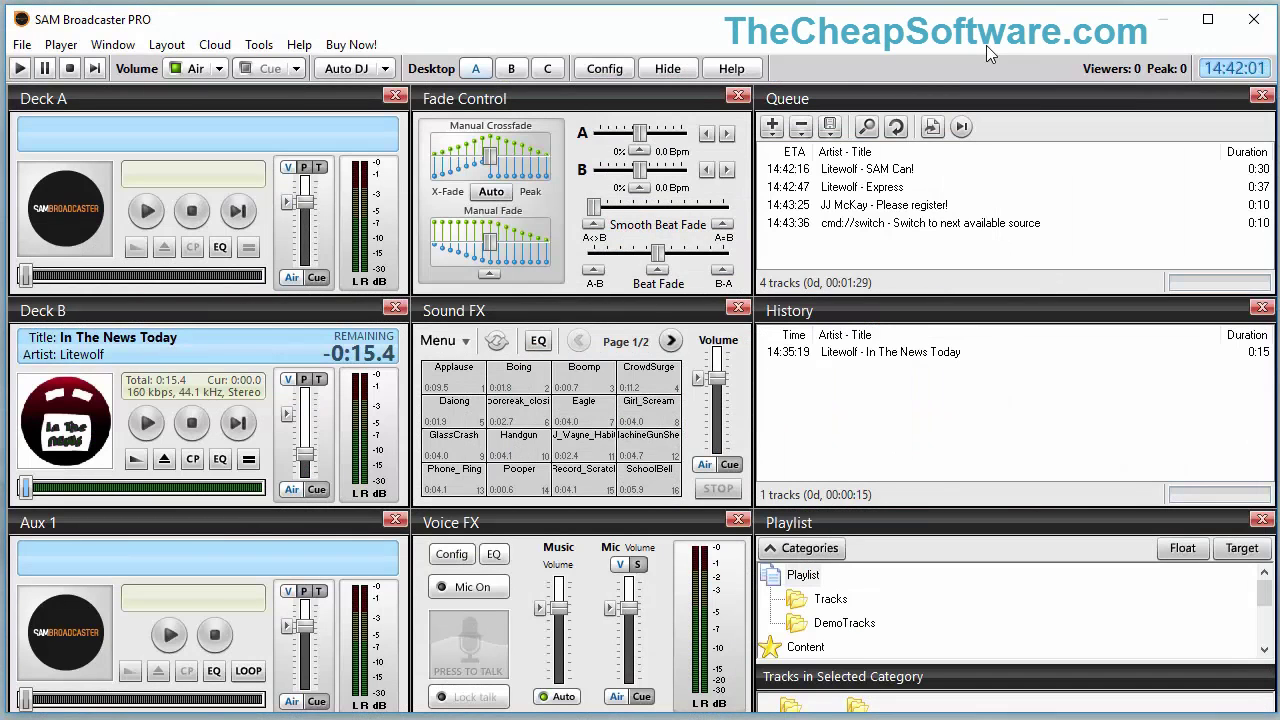
{"action": "scroll", "coordinate": [880, 603], "scroll_direction": "down", "scroll_amount": 2}
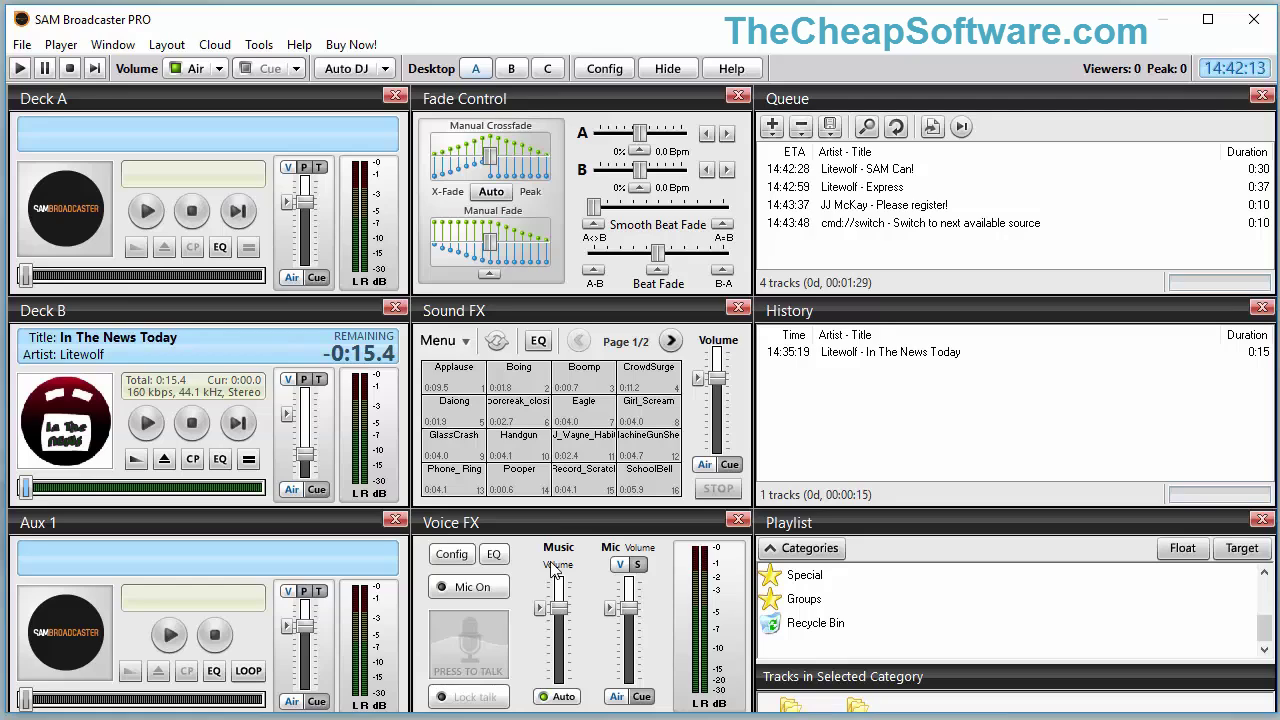
{"action": "left_click", "coordinate": [22, 50]}
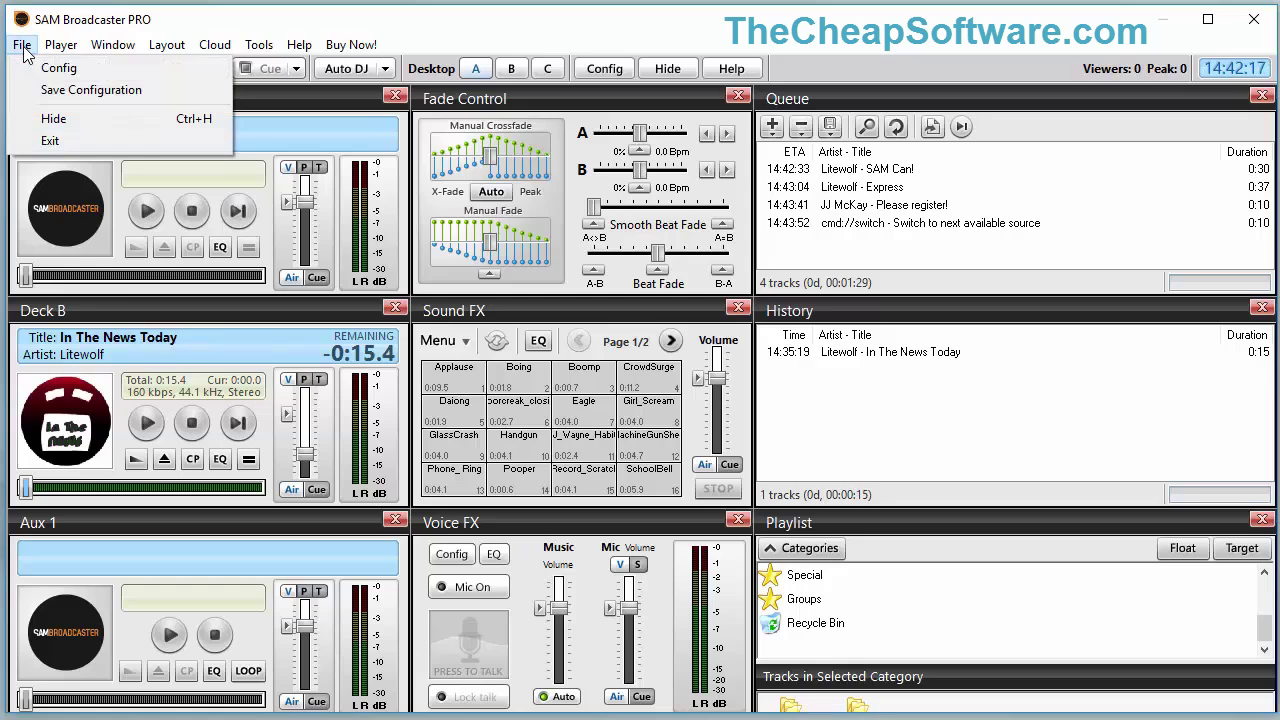
{"action": "left_click", "coordinate": [50, 66]}
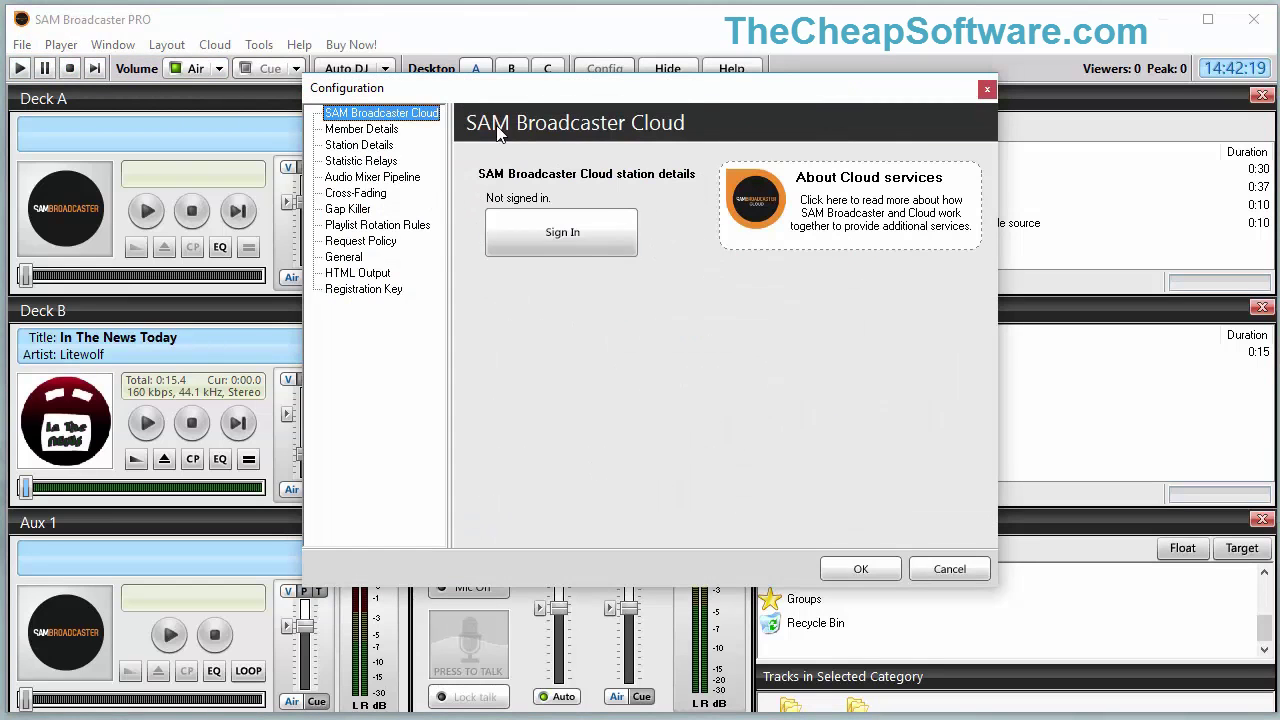
{"action": "left_click", "coordinate": [393, 134]}
{"action": "left_click", "coordinate": [381, 148]}
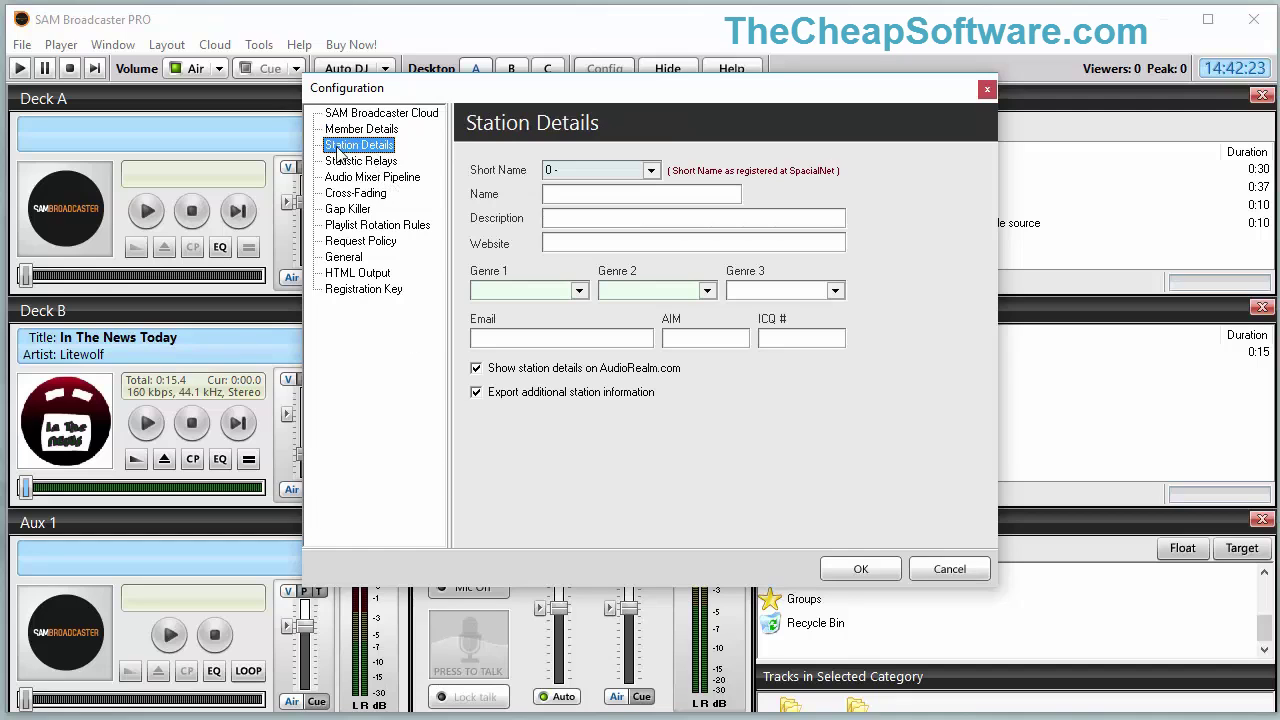
{"action": "left_click", "coordinate": [986, 90]}
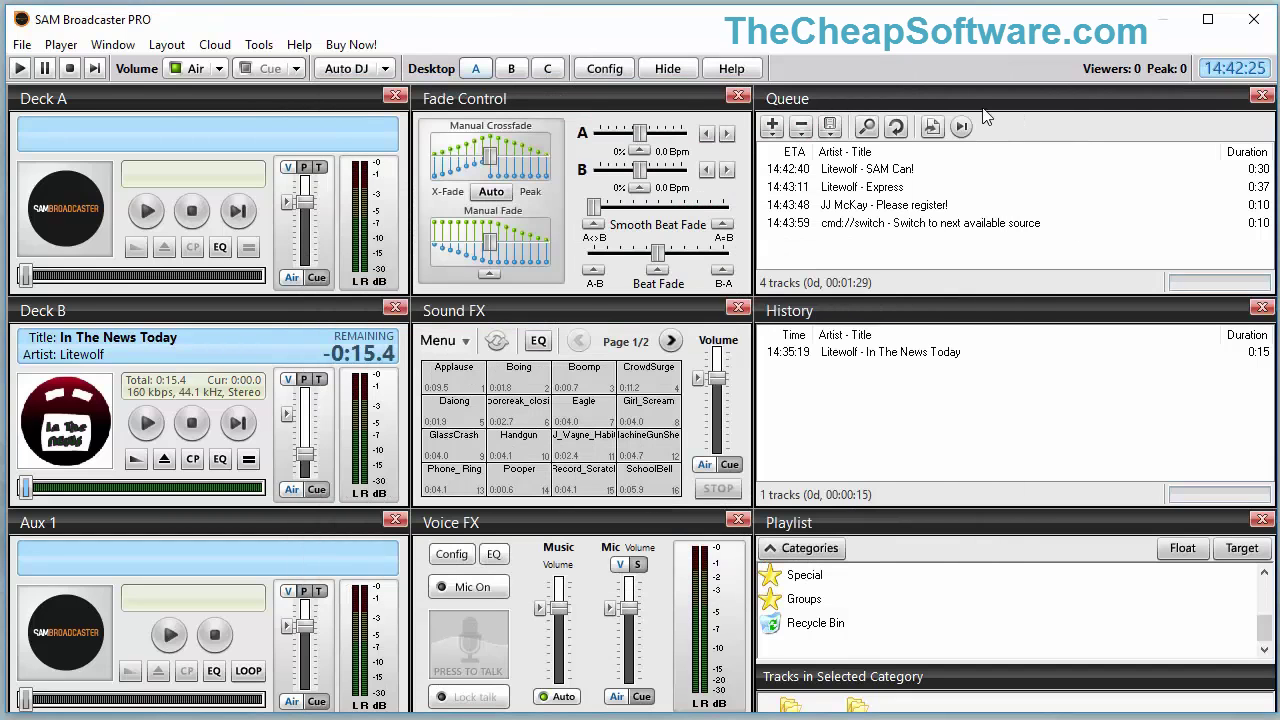
{"action": "left_click", "coordinate": [60, 46]}
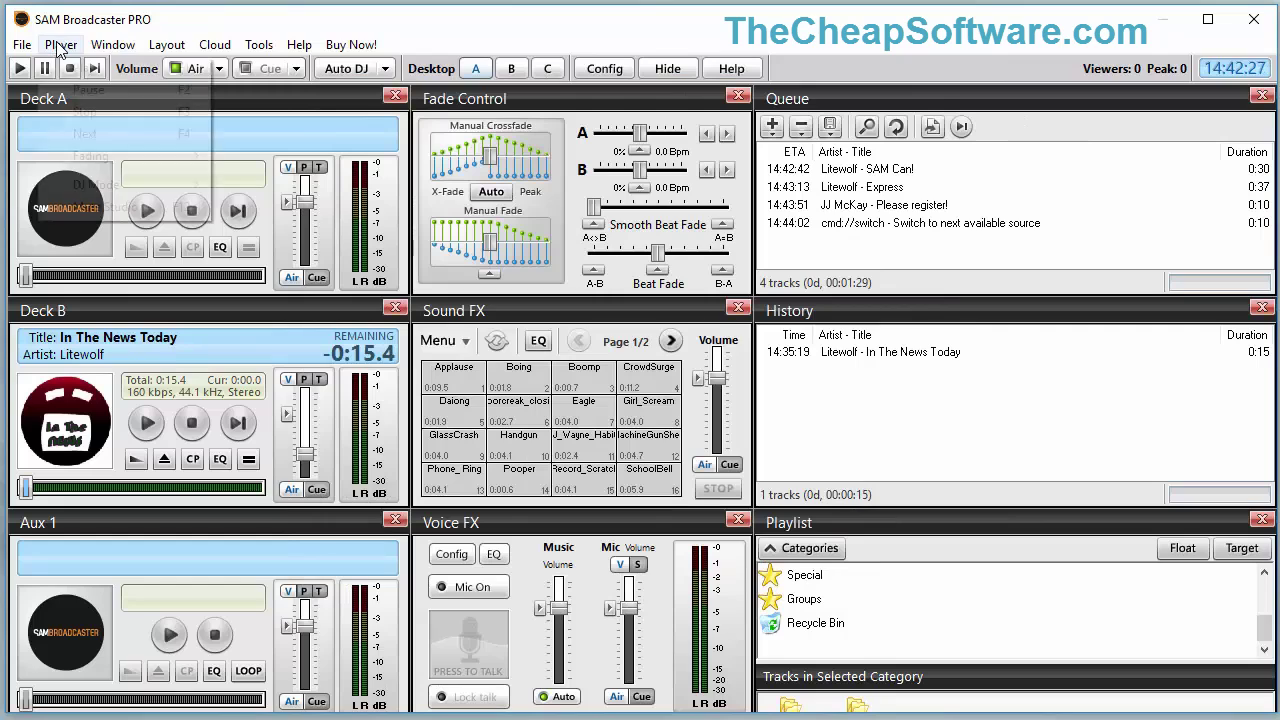
{"action": "mouse_move", "coordinate": [128, 46]}
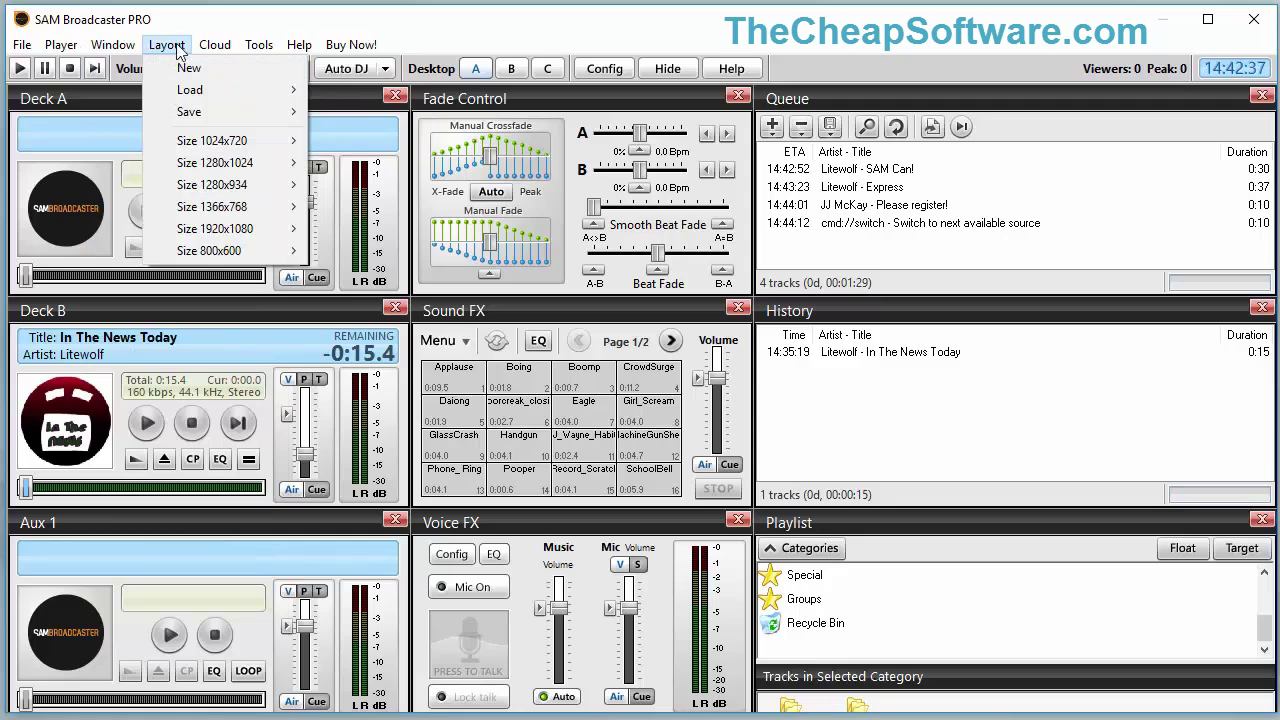
{"action": "mouse_move", "coordinate": [205, 48]}
{"action": "mouse_move", "coordinate": [257, 50]}
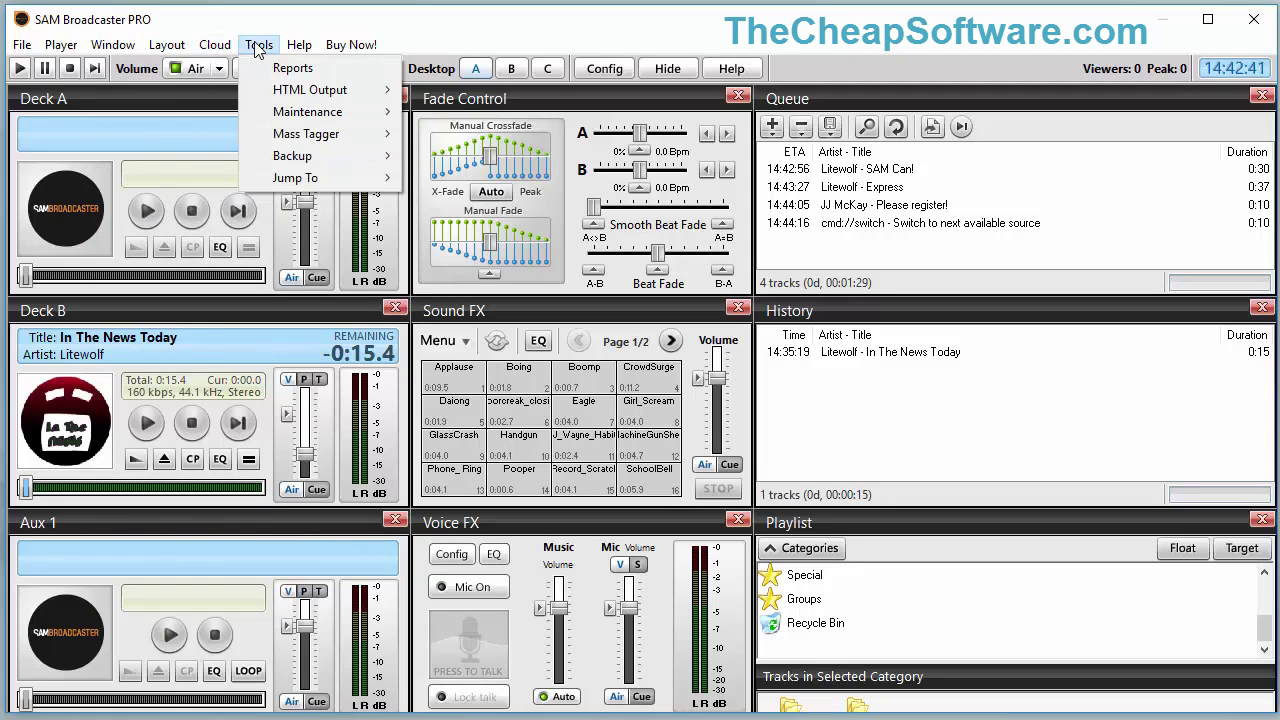
{"action": "mouse_move", "coordinate": [302, 50]}
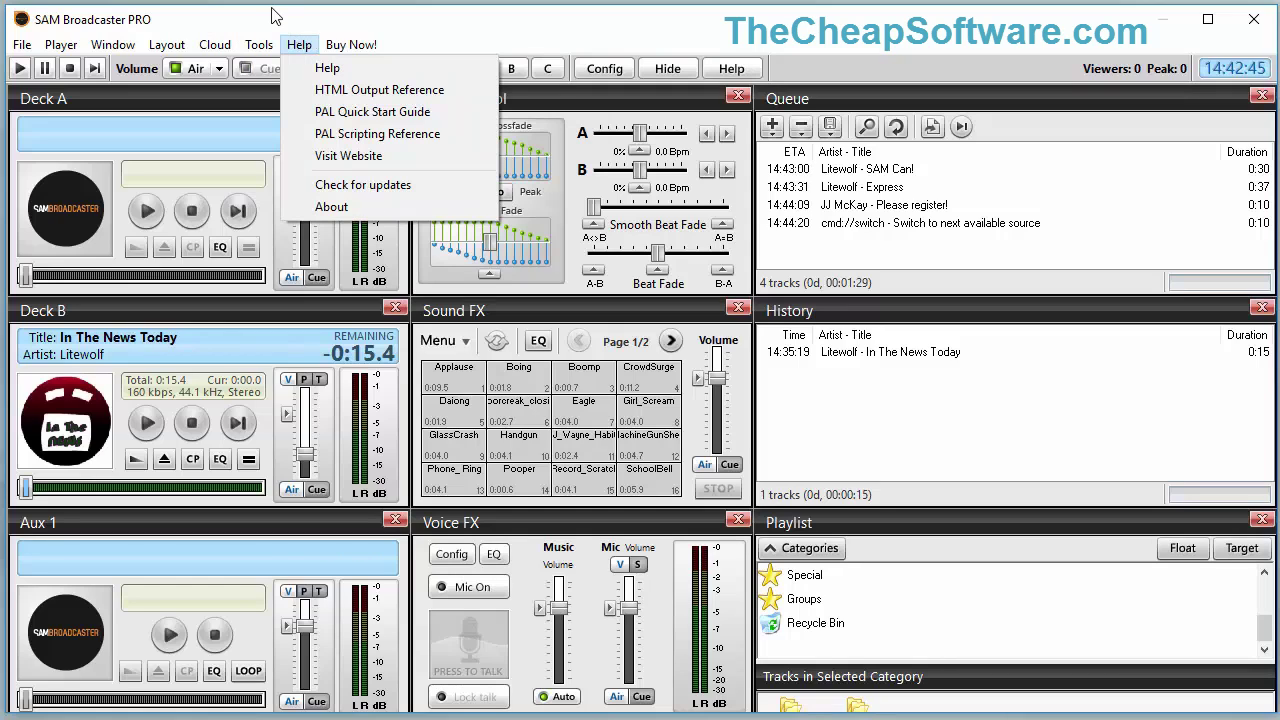
{"action": "left_click", "coordinate": [276, 16]}
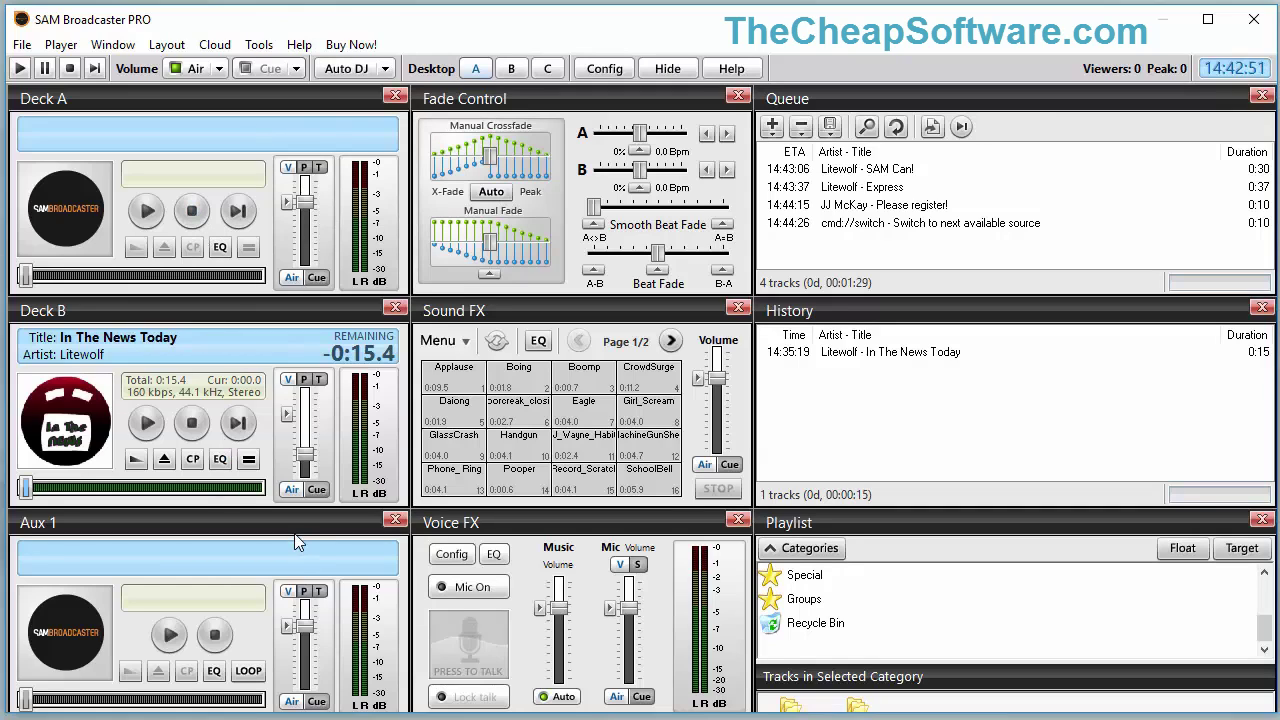
- Briefly play and stop 'SAM Can!' on Deck A, then lower Deck A's volume to -9.6 dB
{"action": "left_click", "coordinate": [159, 216]}
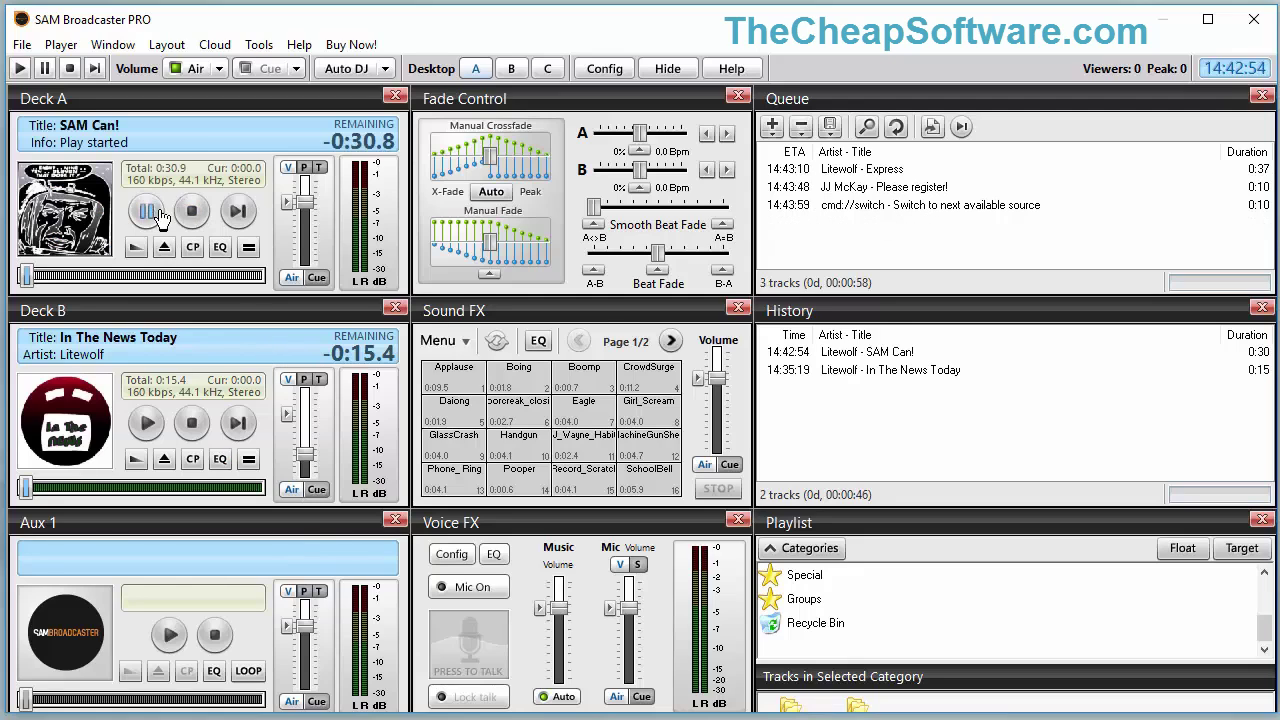
{"action": "left_click", "coordinate": [197, 214]}
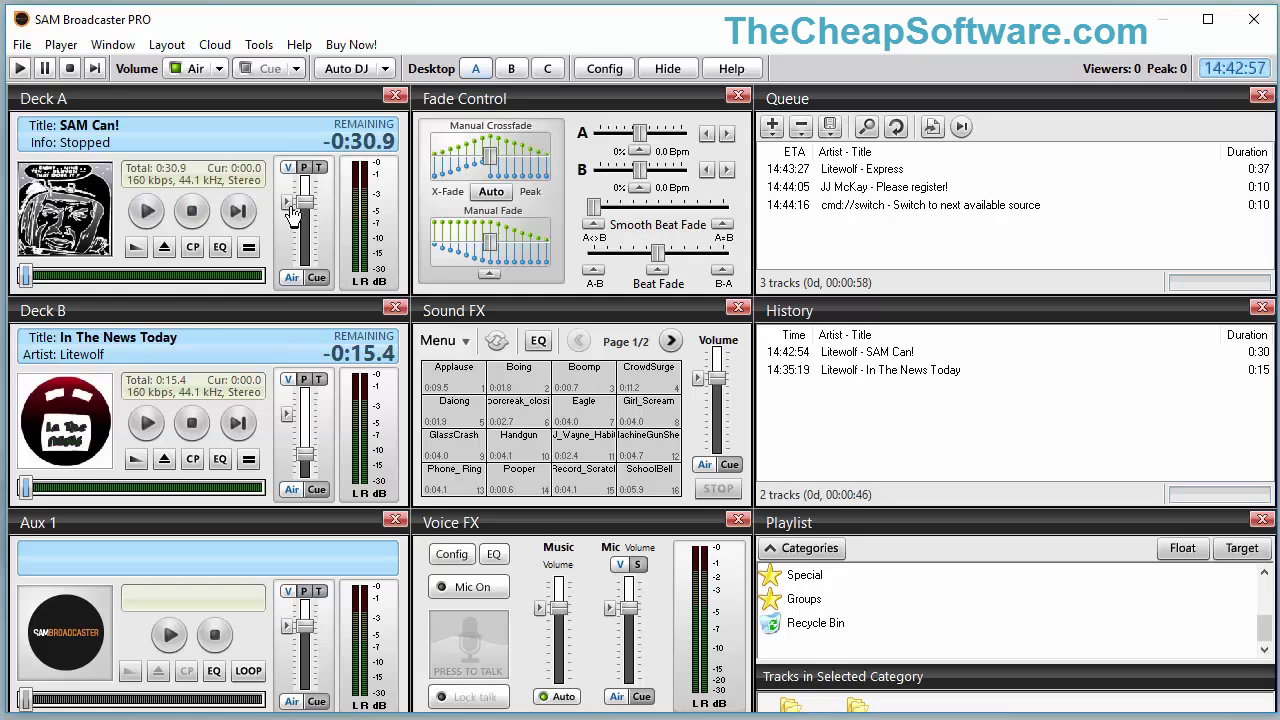
{"action": "left_click_drag", "start_coordinate": [305, 200], "coordinate": [305, 242]}
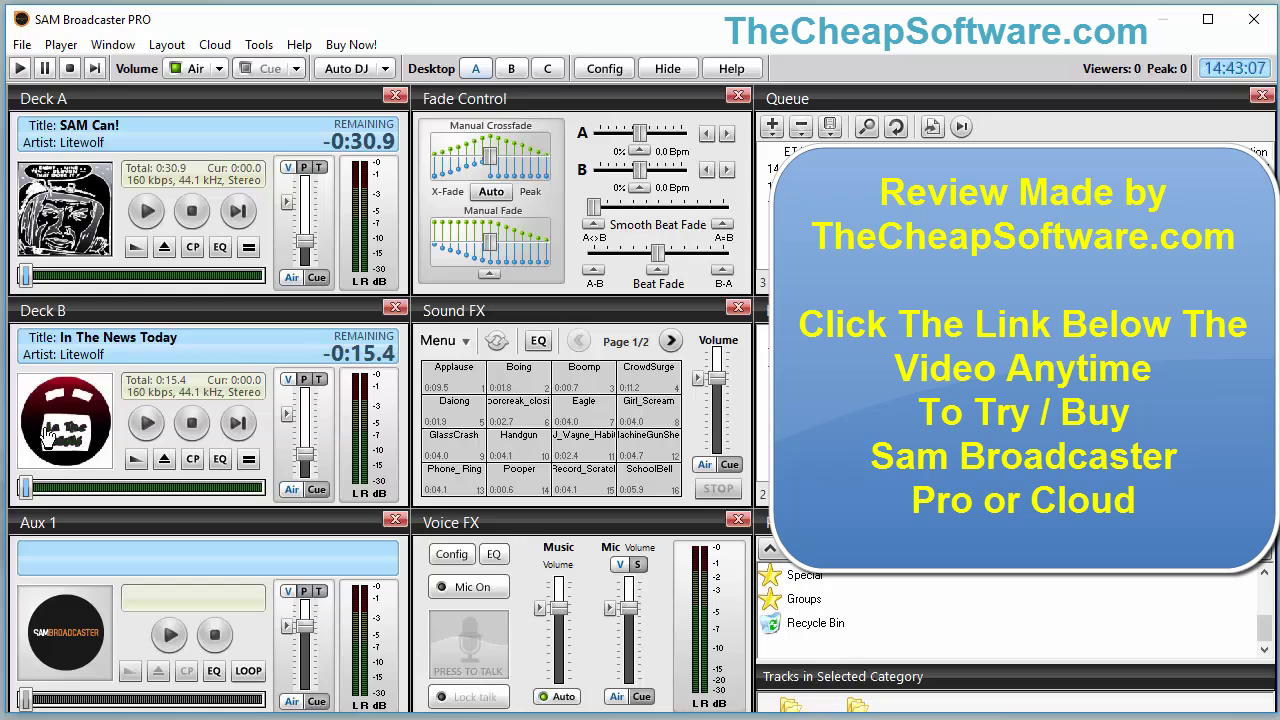
- Bring Deck A's volume slider down to -12.3 dB with the mouse wheel
{"action": "scroll", "coordinate": [316, 255], "scroll_direction": "down", "scroll_amount": 1}
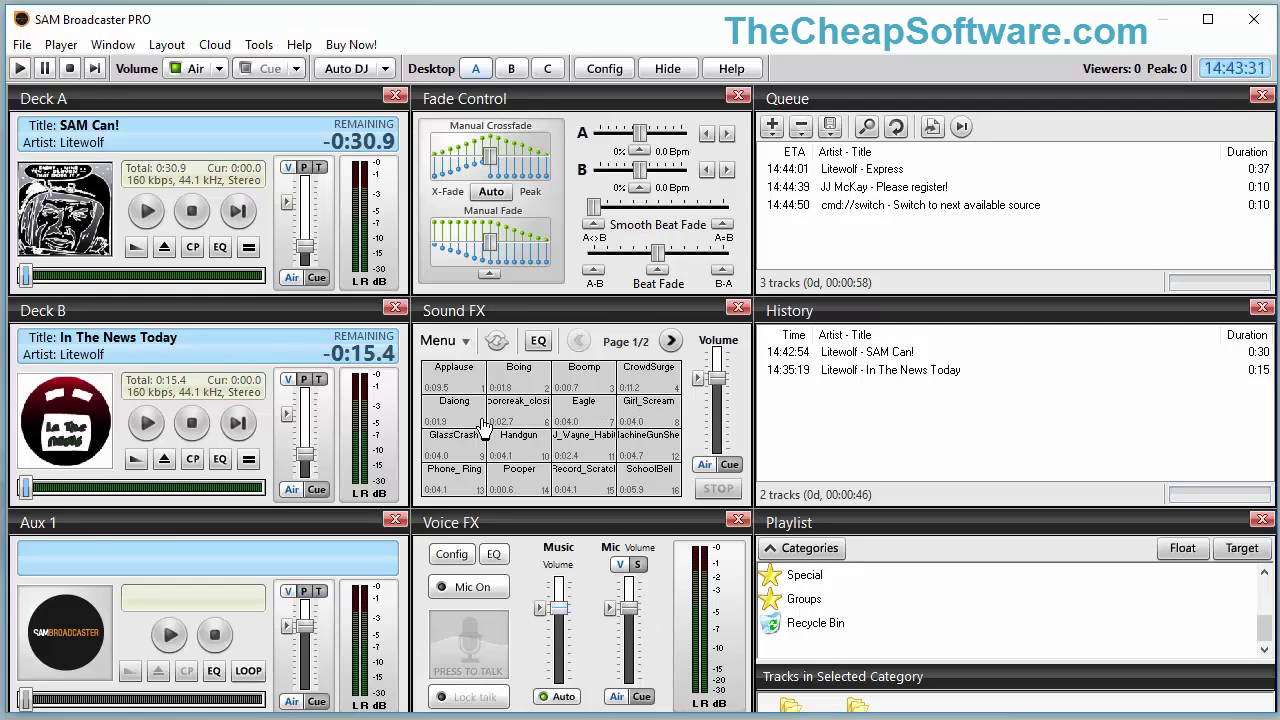
- Fire the Phone_Ring pad in the Sound FX panel twice
{"action": "left_click", "coordinate": [449, 491]}
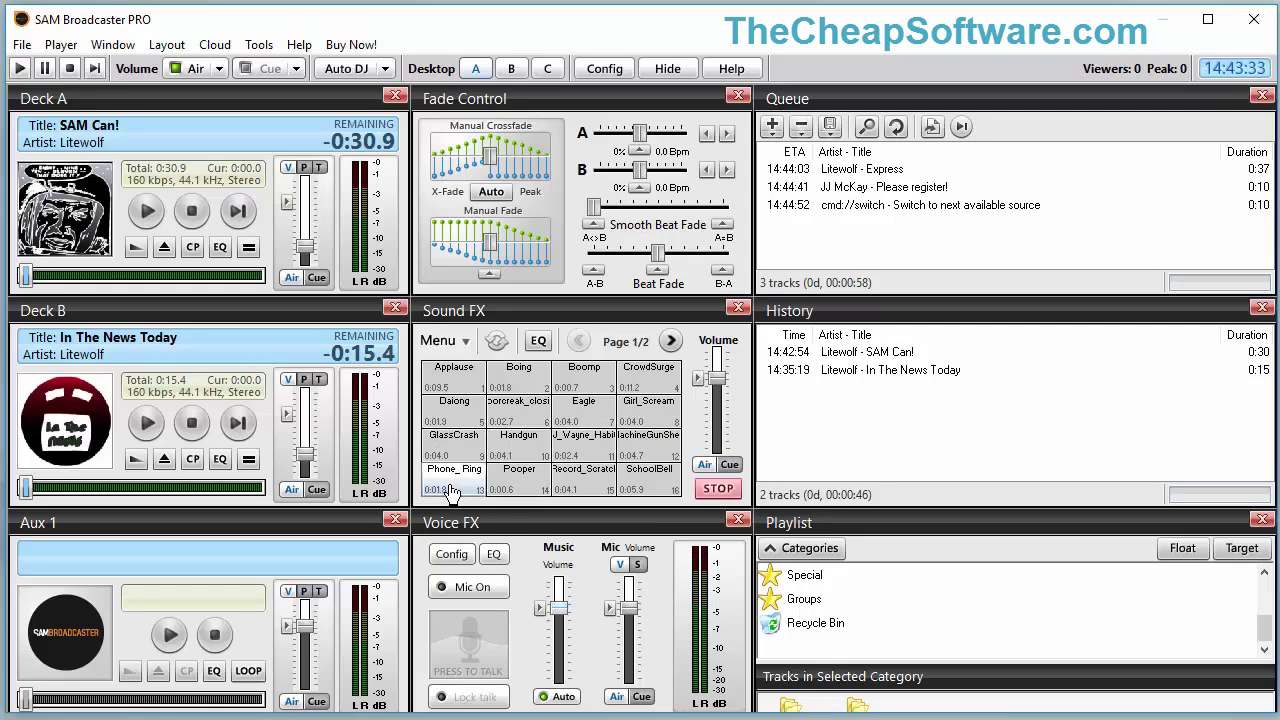
{"action": "left_click", "coordinate": [718, 489]}
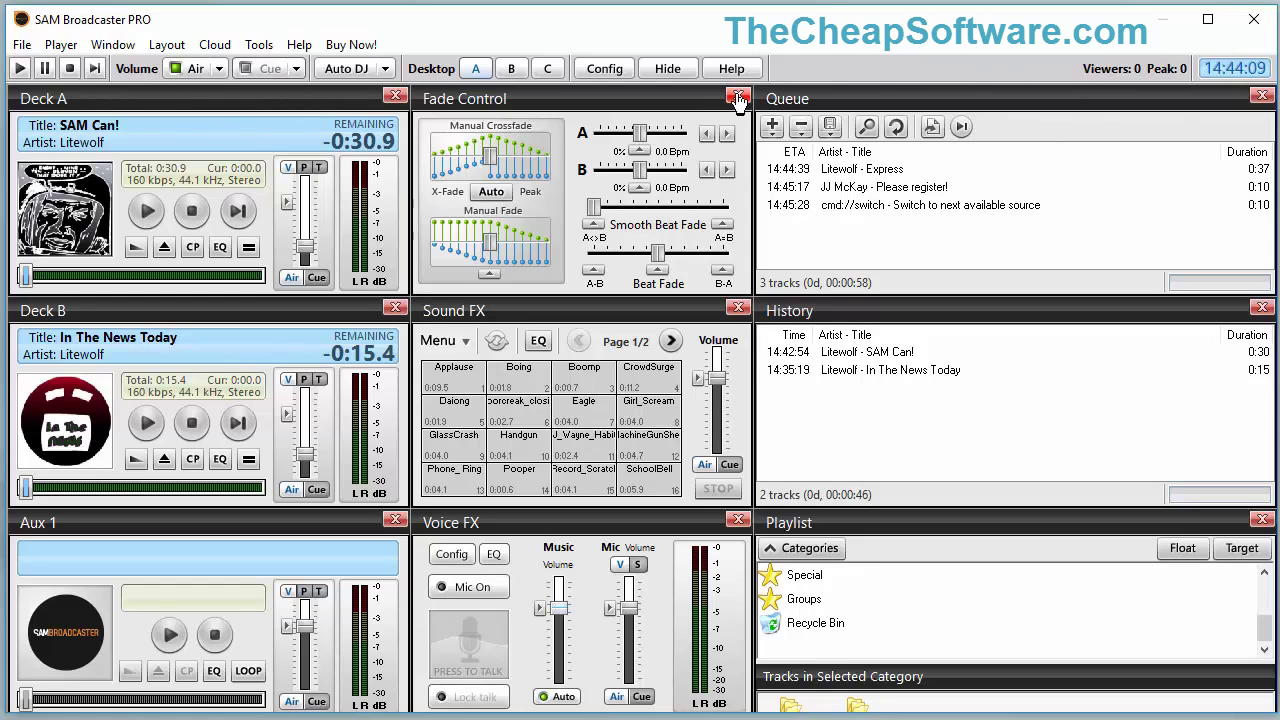
- Switch to Desktop B, then Desktop C with playlist, queue, history, requests and decks
{"action": "left_click", "coordinate": [510, 76]}
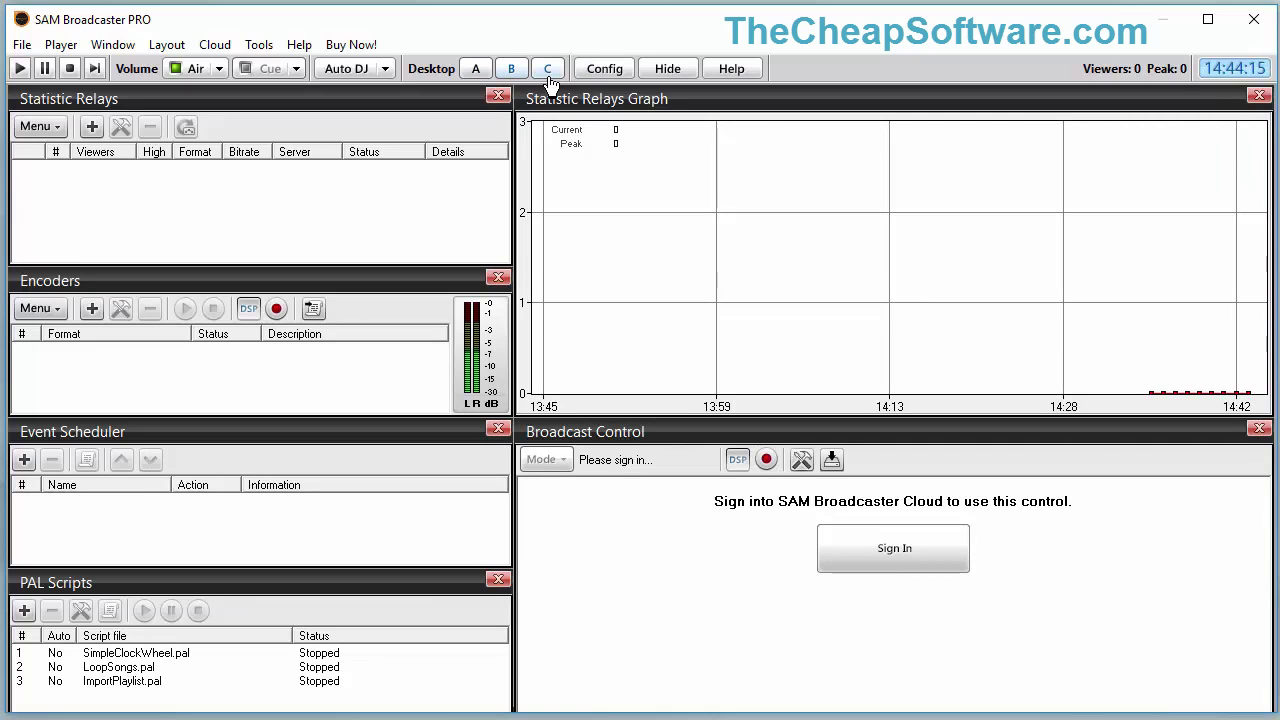
{"action": "left_click", "coordinate": [547, 77]}
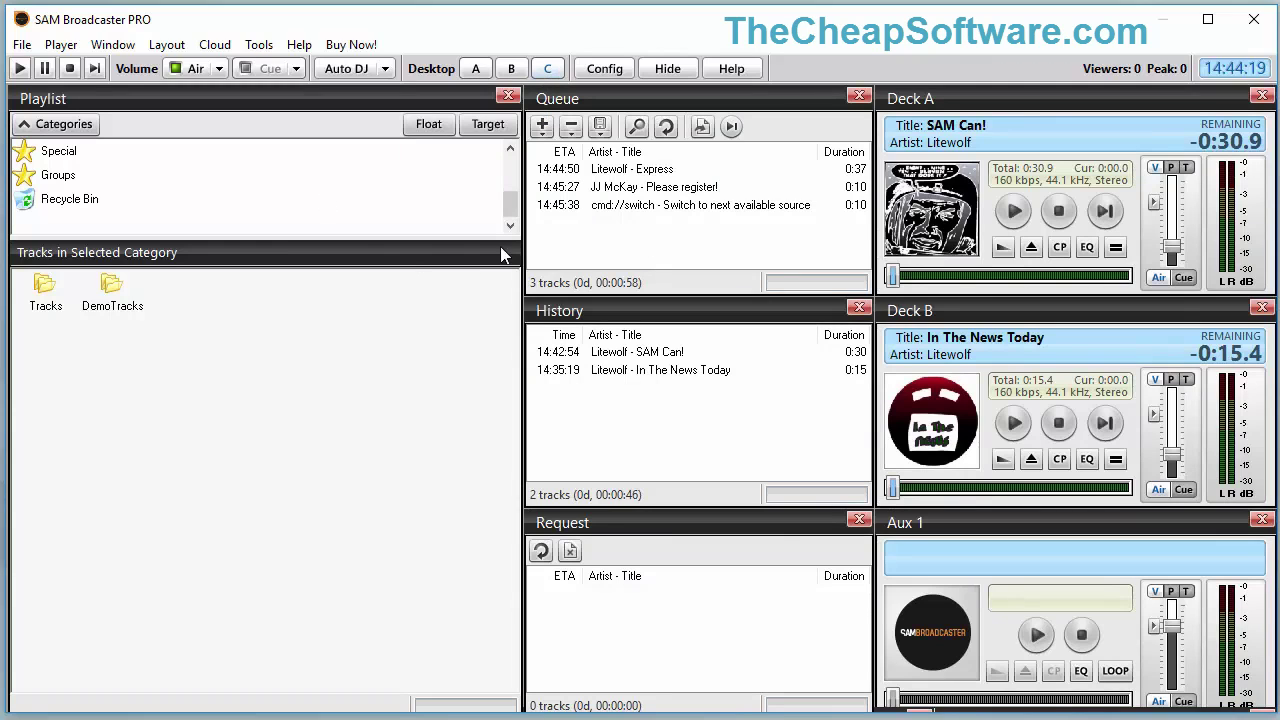
- Look at the Auto DJ mode choices without changing them, then return to Desktop A
{"action": "left_click", "coordinate": [352, 72]}
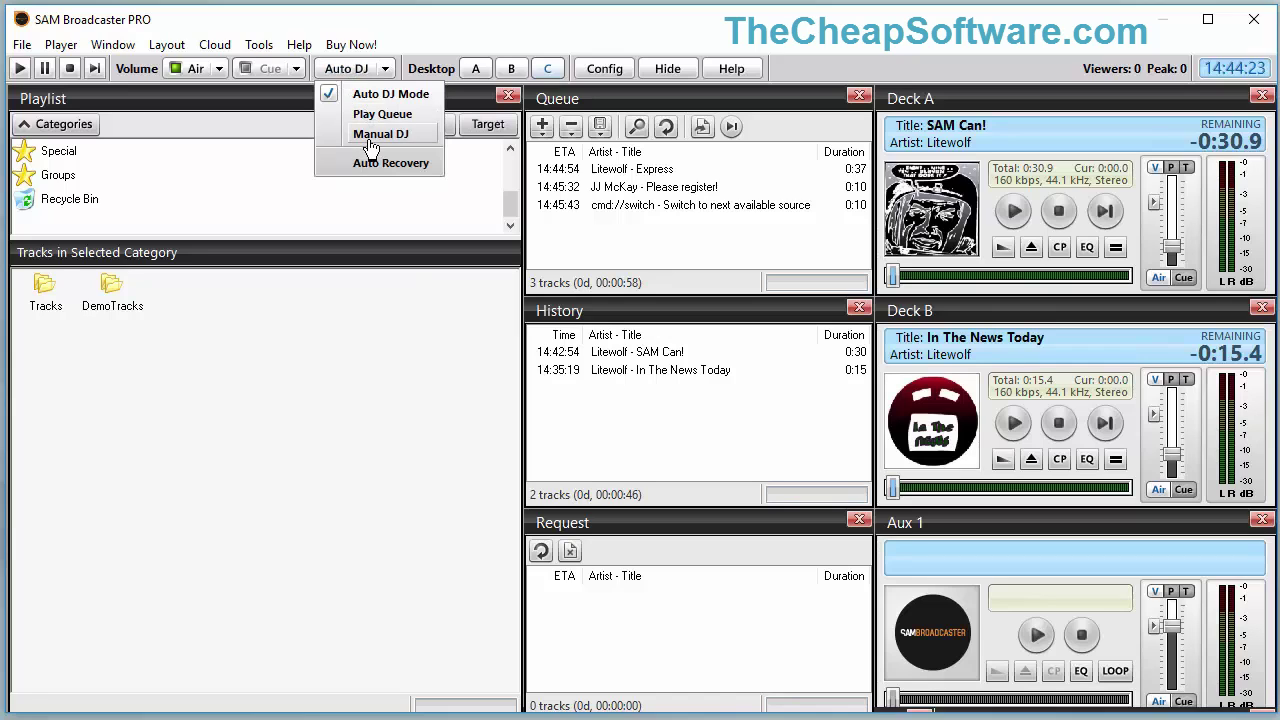
{"action": "left_click", "coordinate": [250, 225]}
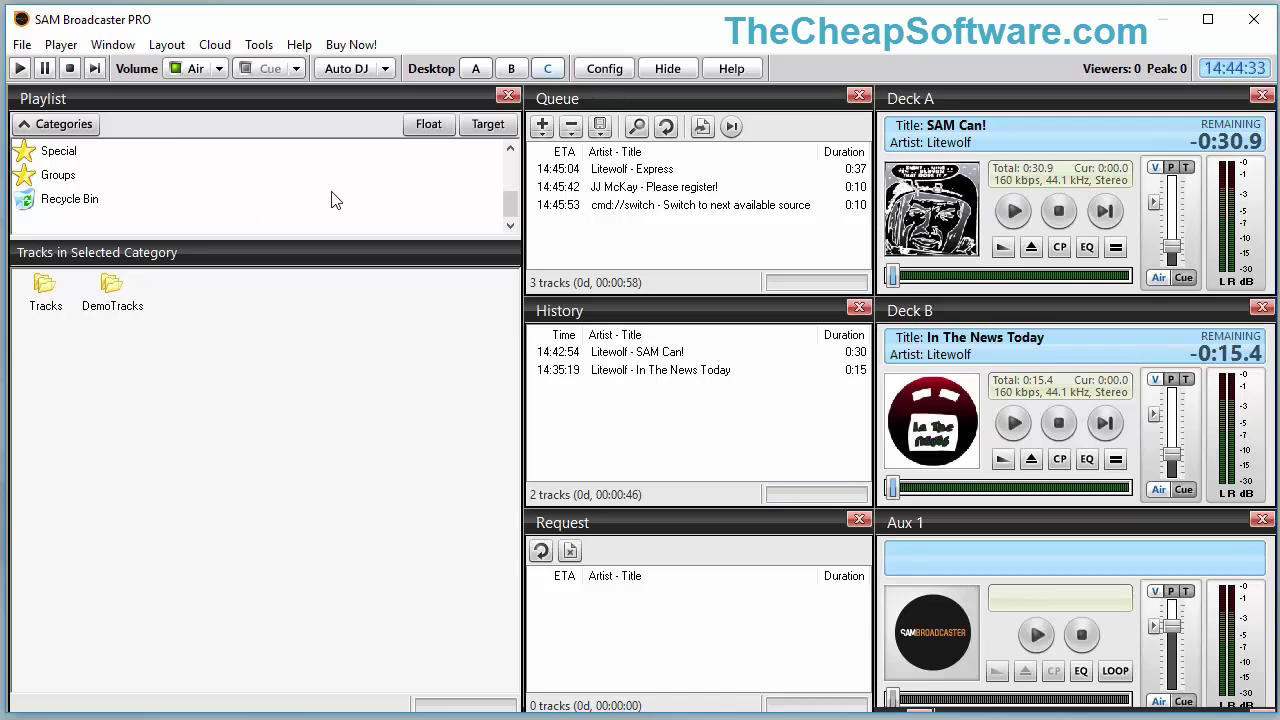
{"action": "left_click", "coordinate": [476, 69]}
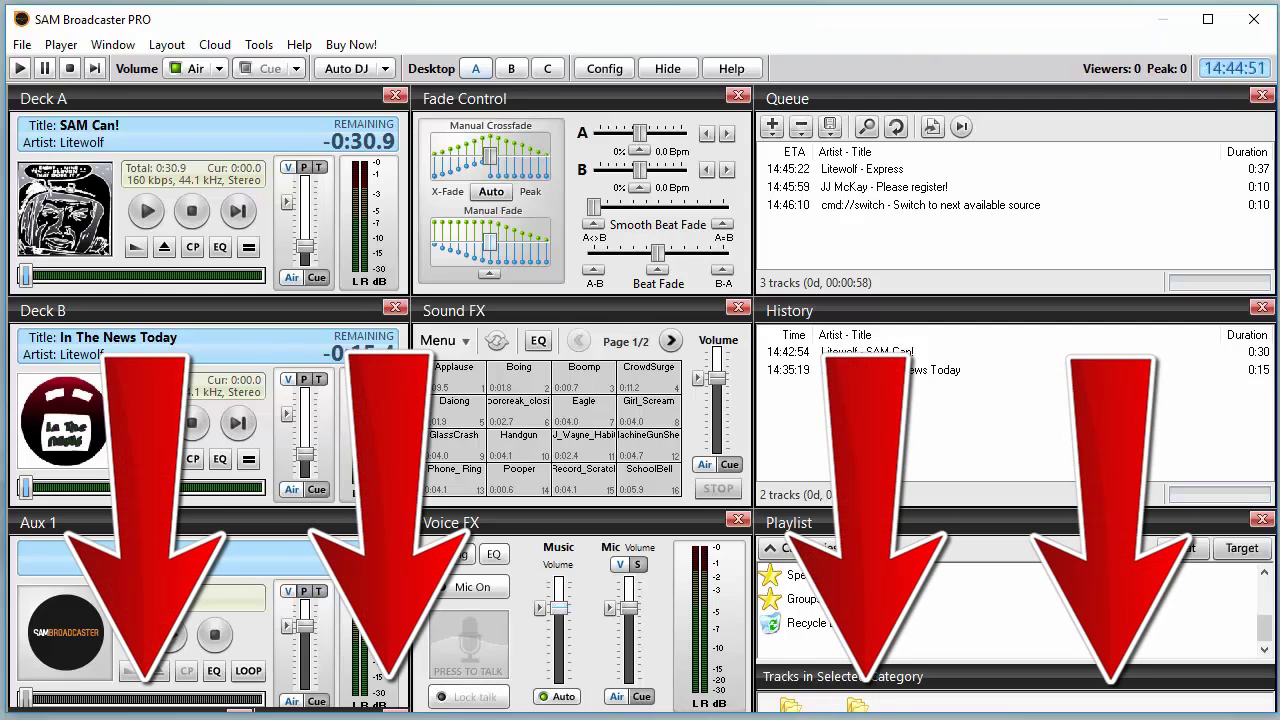
- Bring Chrome back and open the 'Radio Automation Software' tab comparing SAM Broadcaster Cloud and PRO
{"action": "left_click", "coordinate": [670, 706]}
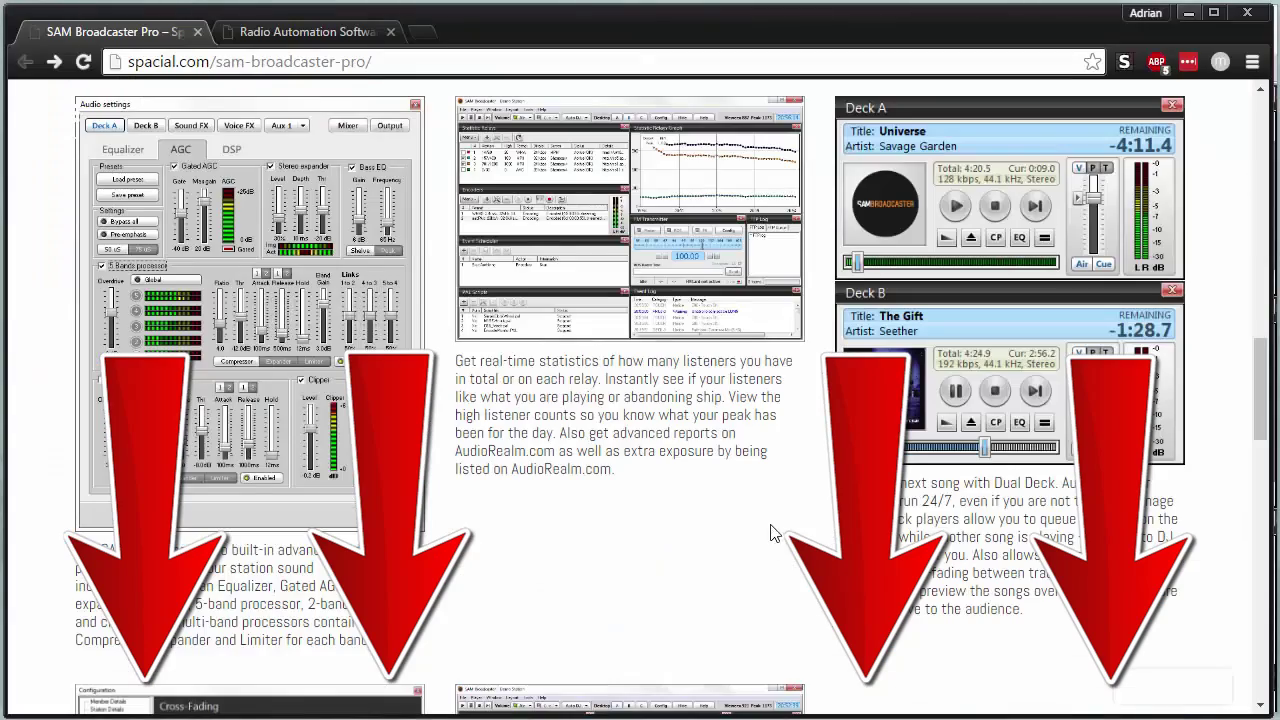
{"action": "scroll", "coordinate": [783, 548], "scroll_direction": "up", "scroll_amount": 10}
{"action": "scroll", "coordinate": [783, 548], "scroll_direction": "up", "scroll_amount": 5}
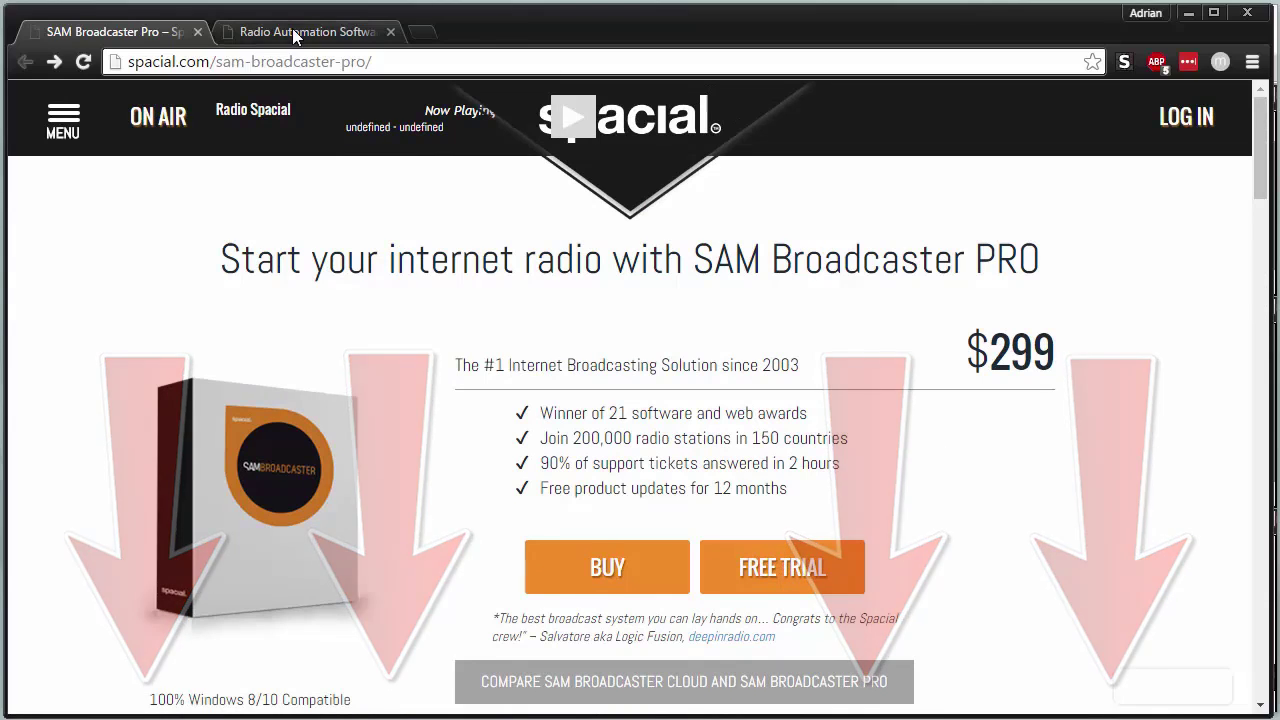
{"action": "left_click", "coordinate": [294, 32]}
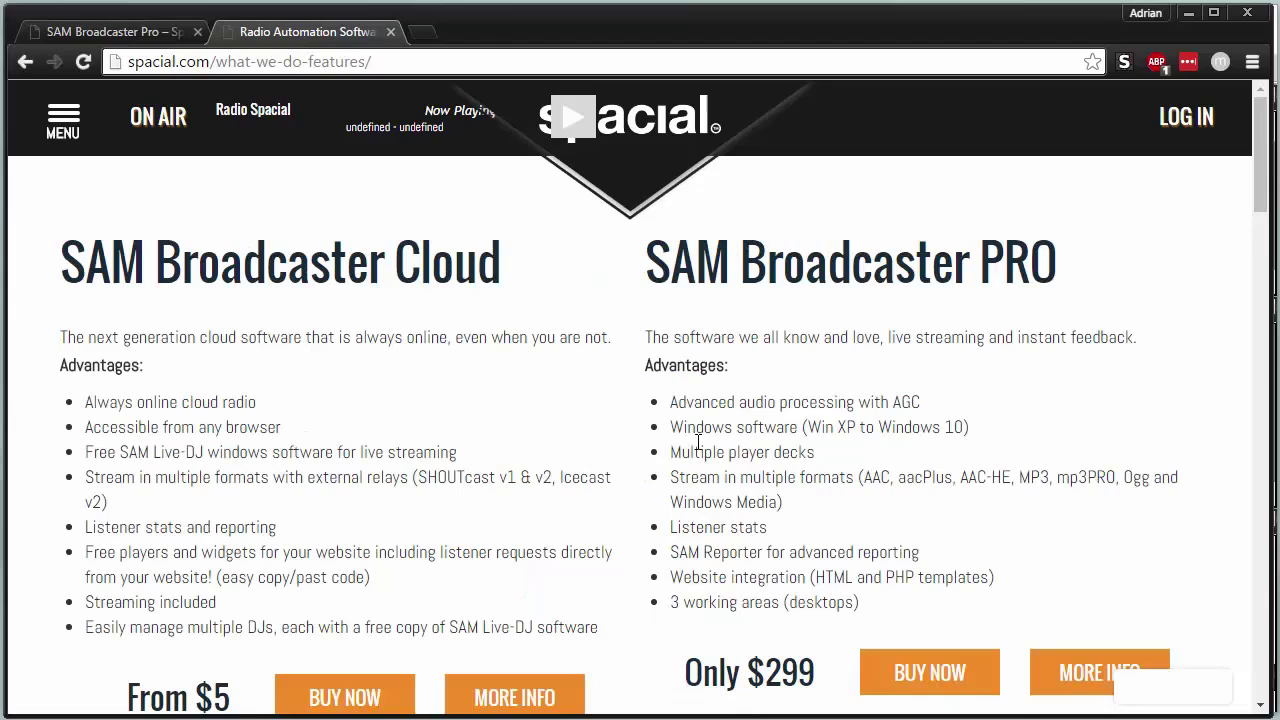
{"action": "scroll", "coordinate": [698, 442], "scroll_direction": "down", "scroll_amount": 2}
{"action": "scroll", "coordinate": [698, 442], "scroll_direction": "up", "scroll_amount": 2}
{"action": "scroll", "coordinate": [698, 442], "scroll_direction": "down", "scroll_amount": 2}
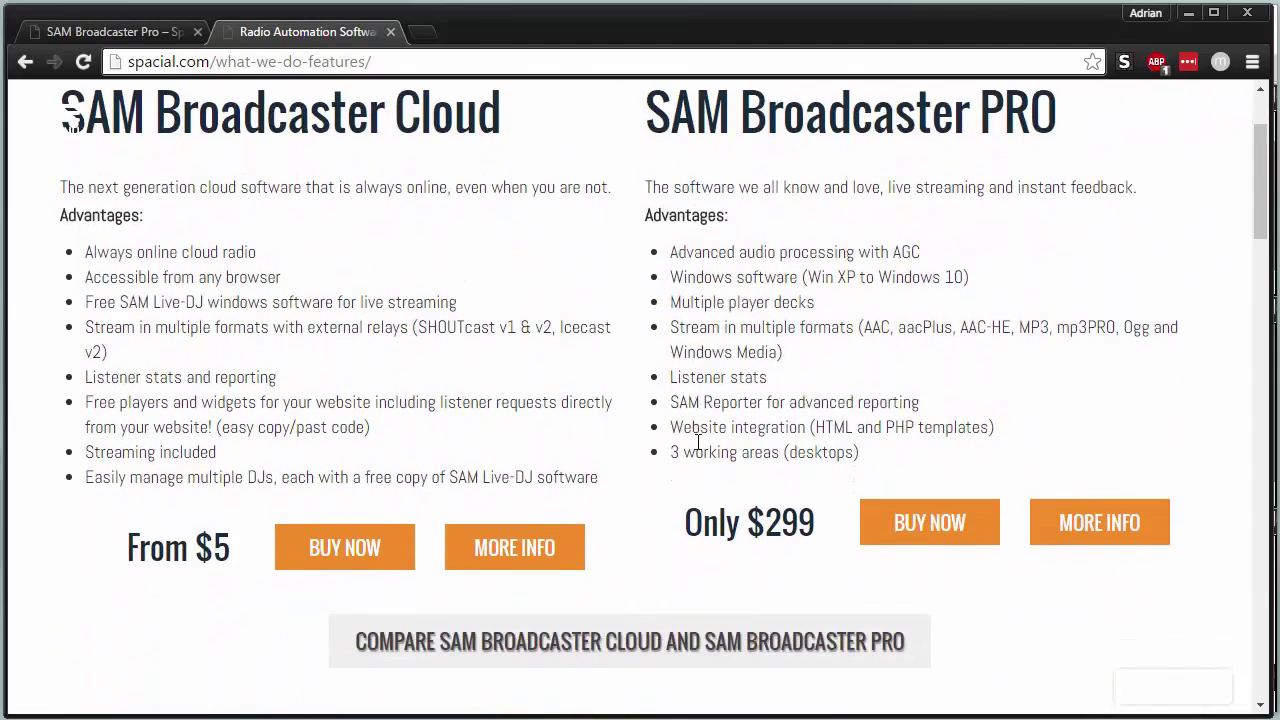
{"action": "scroll", "coordinate": [697, 440], "scroll_direction": "down", "scroll_amount": 8}
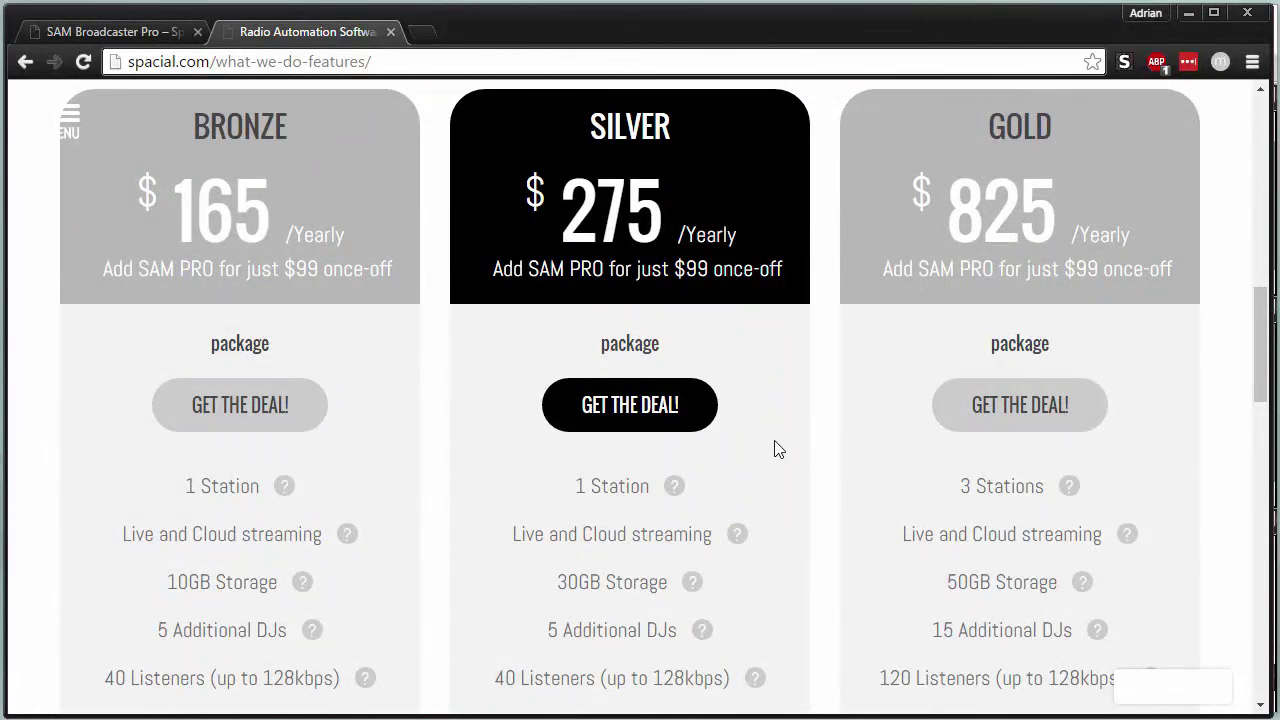
{"action": "scroll", "coordinate": [775, 450], "scroll_direction": "down", "scroll_amount": 2}
{"action": "scroll", "coordinate": [651, 414], "scroll_direction": "up", "scroll_amount": 12}
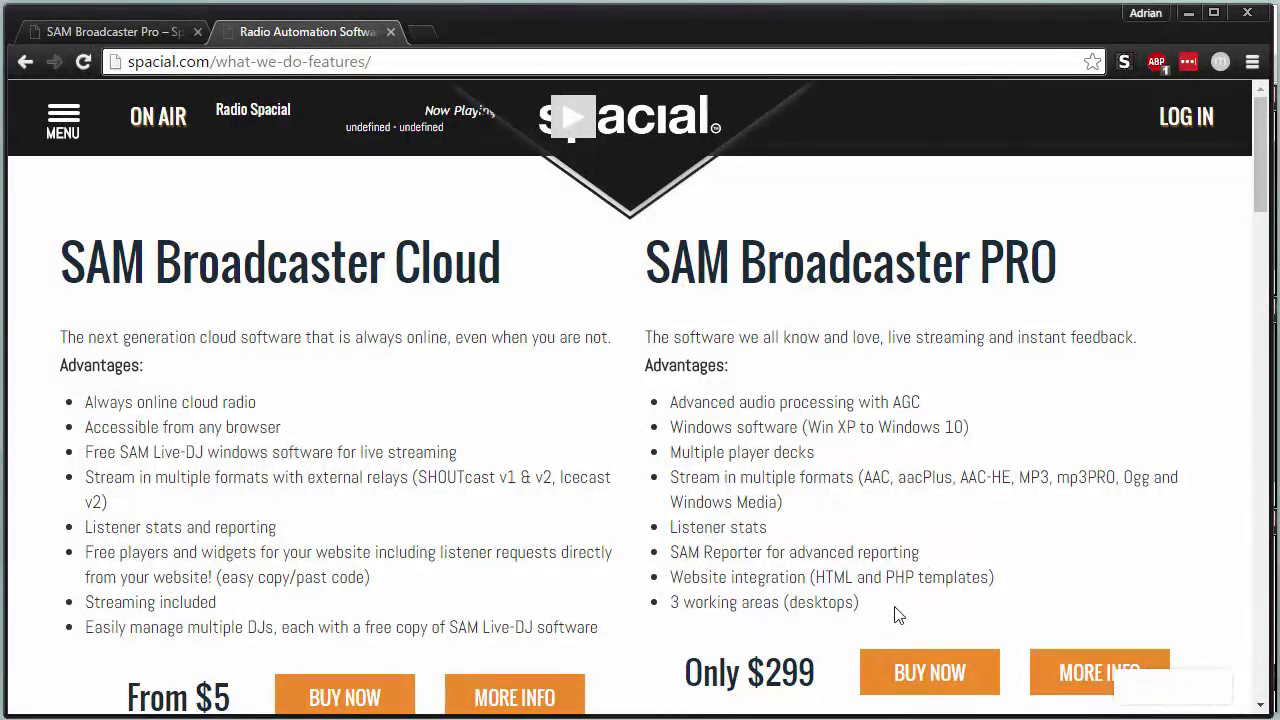
- Scroll through the pricing cards, then return to the 'SAM Broadcaster Pro' tab showing $299
{"action": "scroll", "coordinate": [288, 584], "scroll_direction": "down", "scroll_amount": 7}
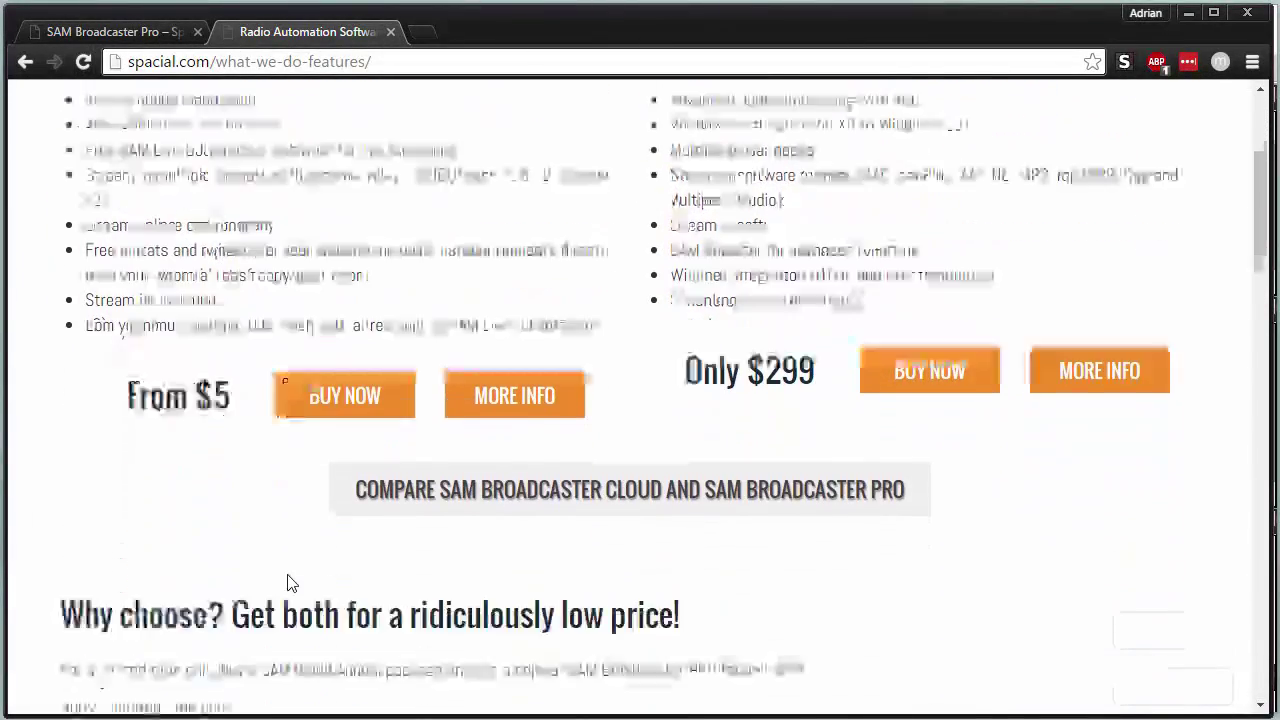
{"action": "scroll", "coordinate": [288, 584], "scroll_direction": "up", "scroll_amount": 2}
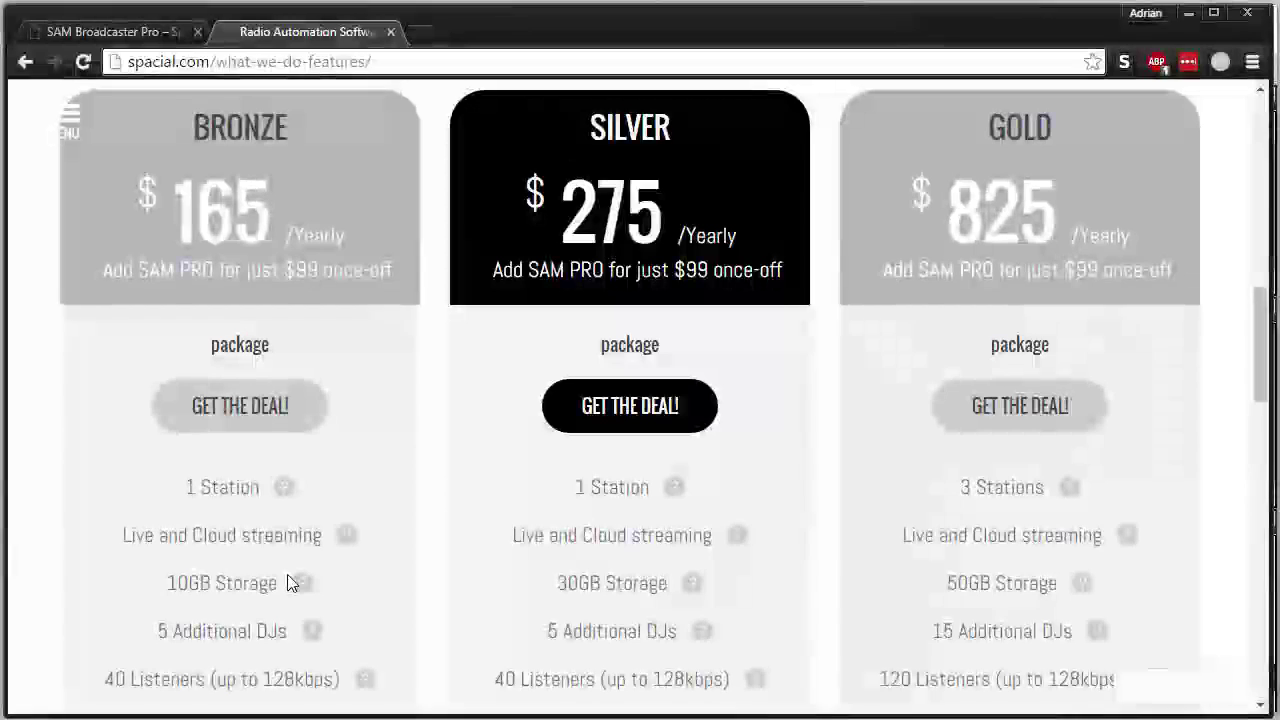
{"action": "scroll", "coordinate": [345, 572], "scroll_direction": "down", "scroll_amount": 3}
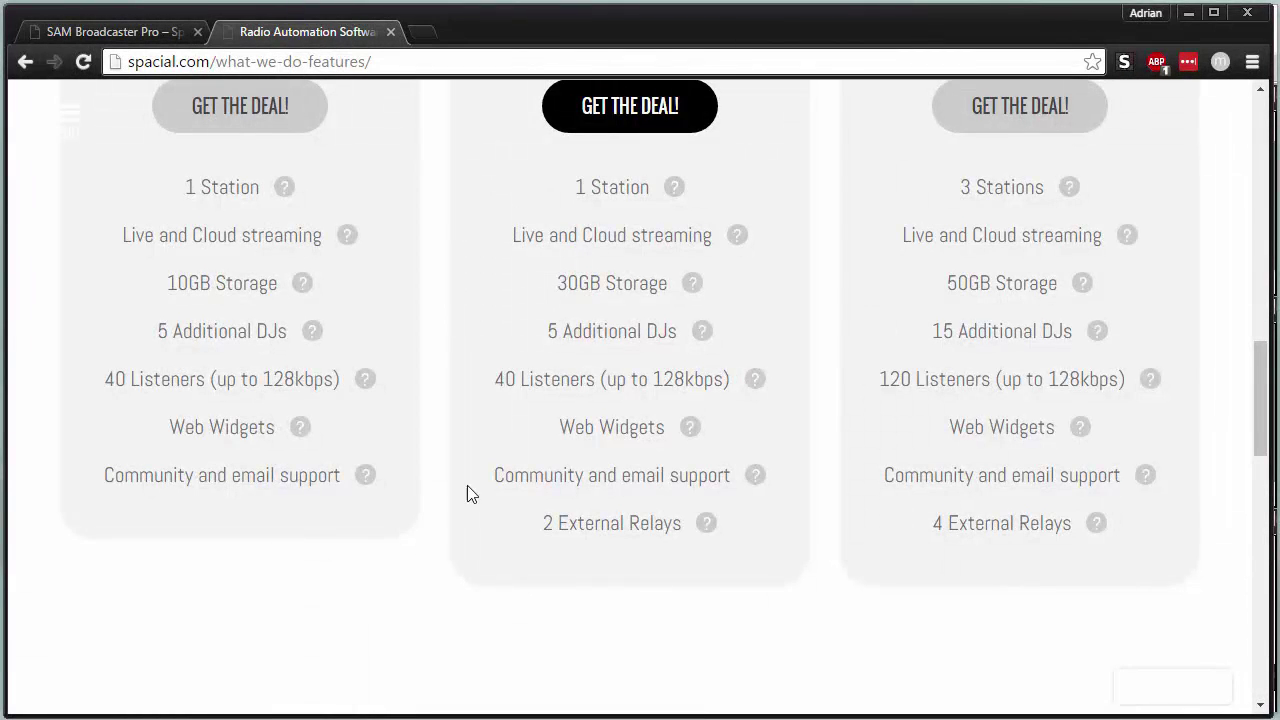
{"action": "scroll", "coordinate": [469, 491], "scroll_direction": "up", "scroll_amount": 2}
{"action": "scroll", "coordinate": [540, 420], "scroll_direction": "up", "scroll_amount": 2}
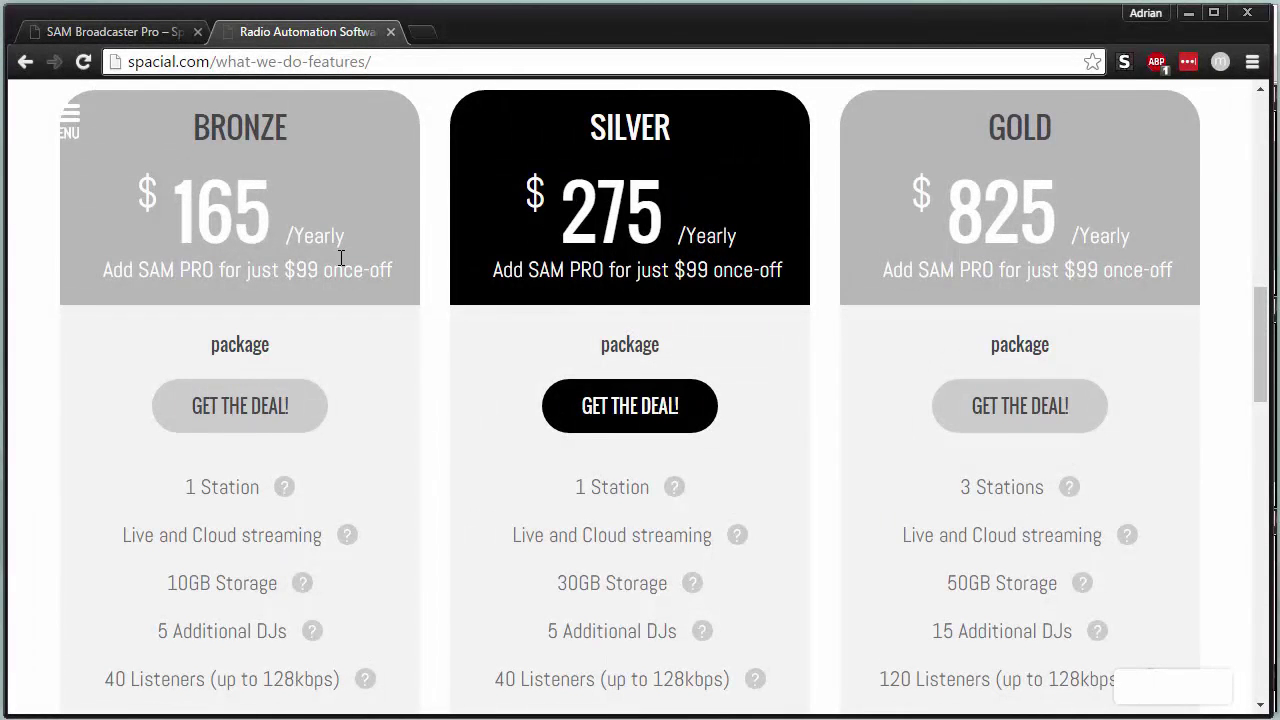
{"action": "scroll", "coordinate": [355, 320], "scroll_direction": "down", "scroll_amount": 5}
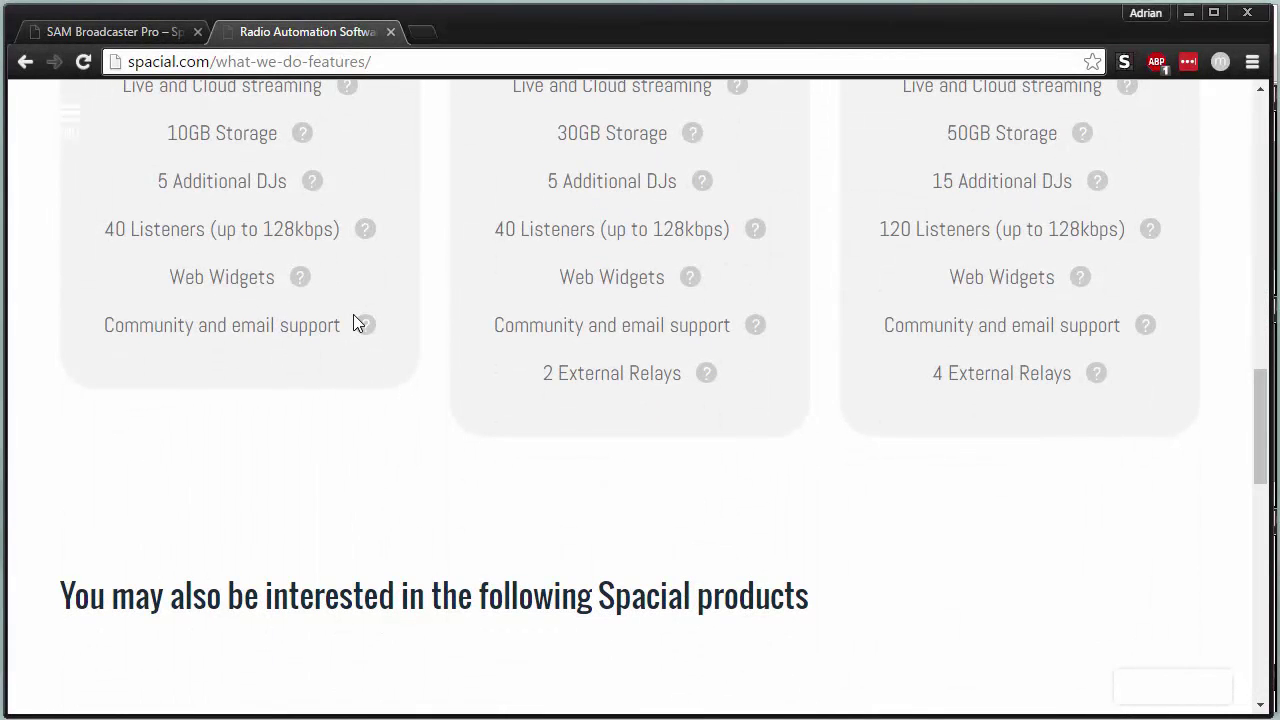
{"action": "scroll", "coordinate": [355, 324], "scroll_direction": "up", "scroll_amount": 3}
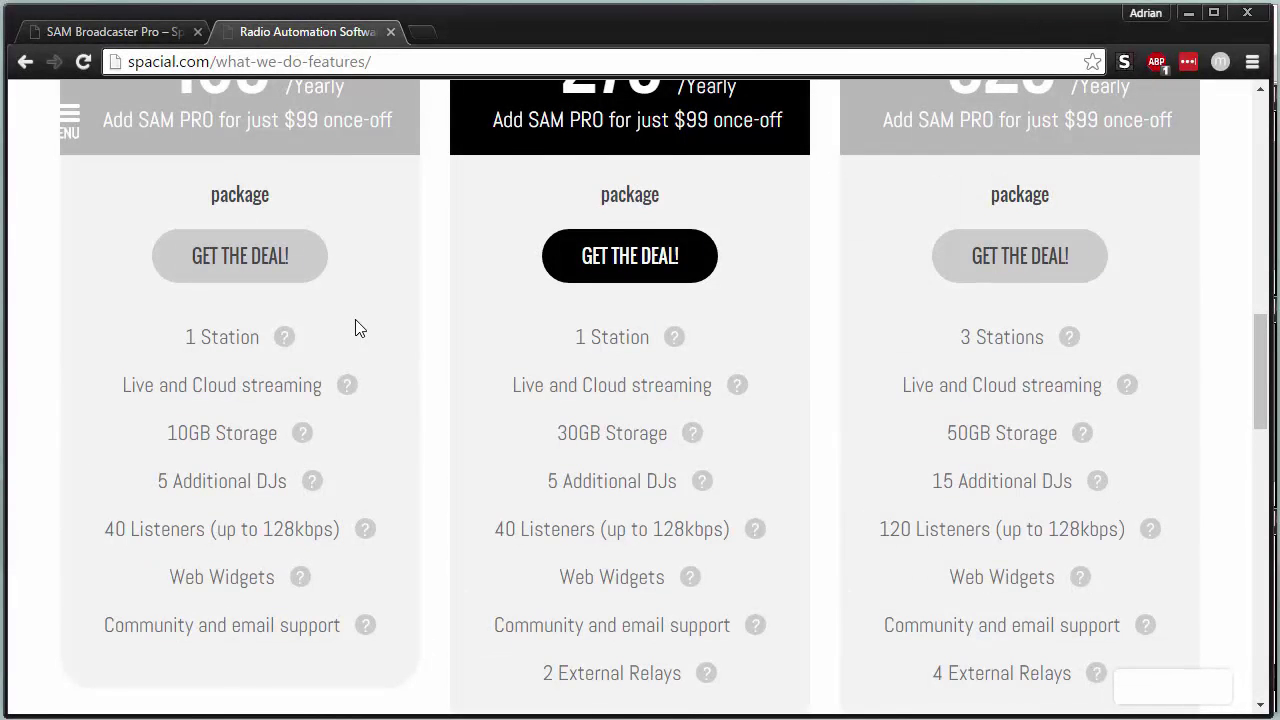
{"action": "scroll", "coordinate": [365, 326], "scroll_direction": "up", "scroll_amount": 10}
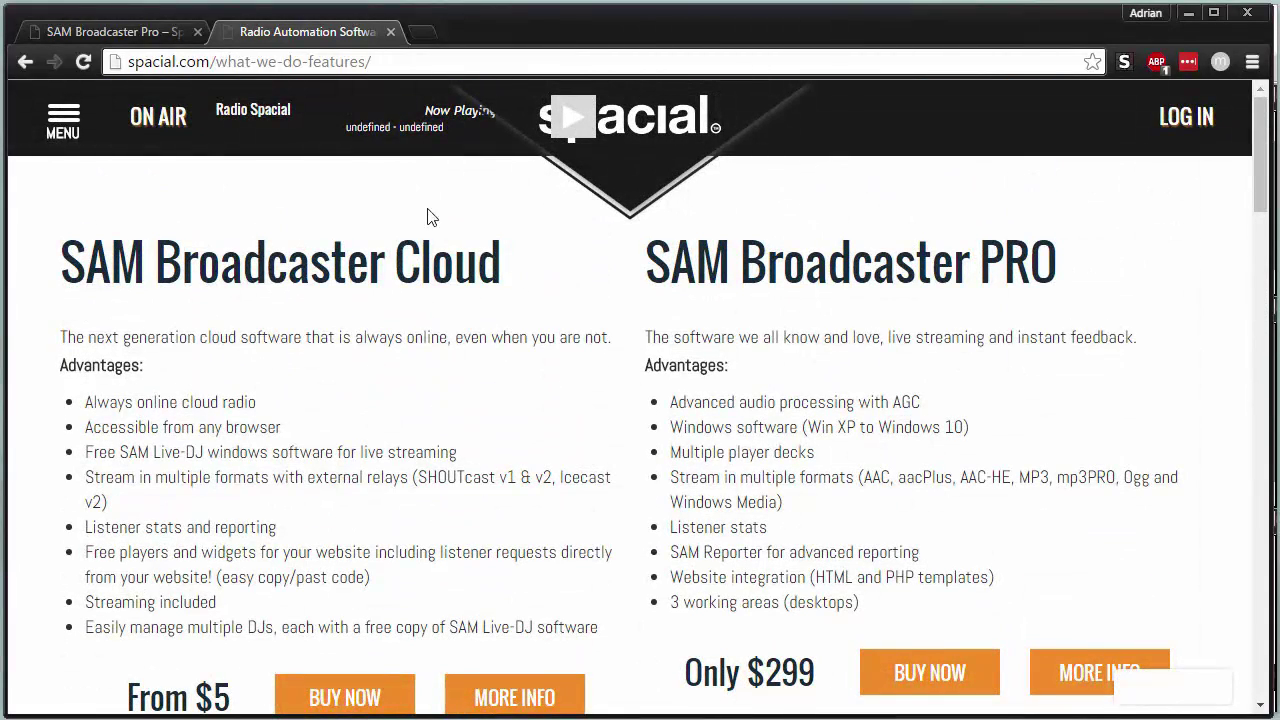
{"action": "left_click", "coordinate": [91, 32]}
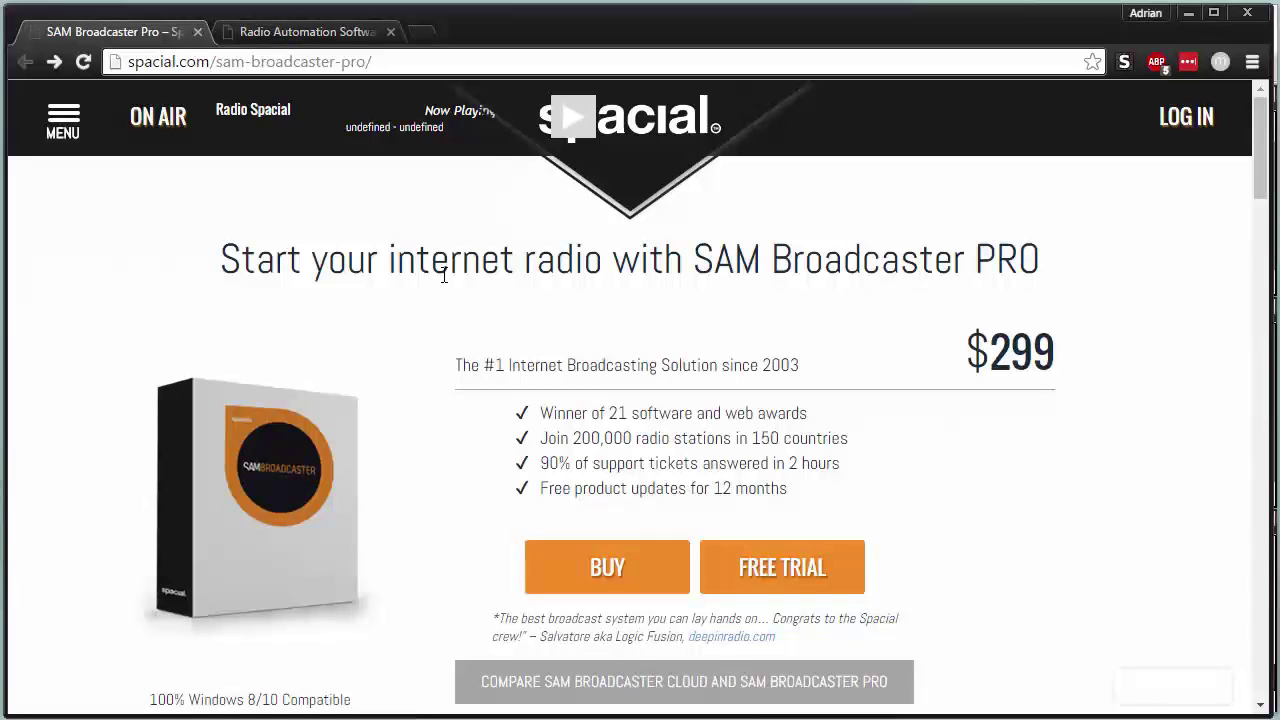